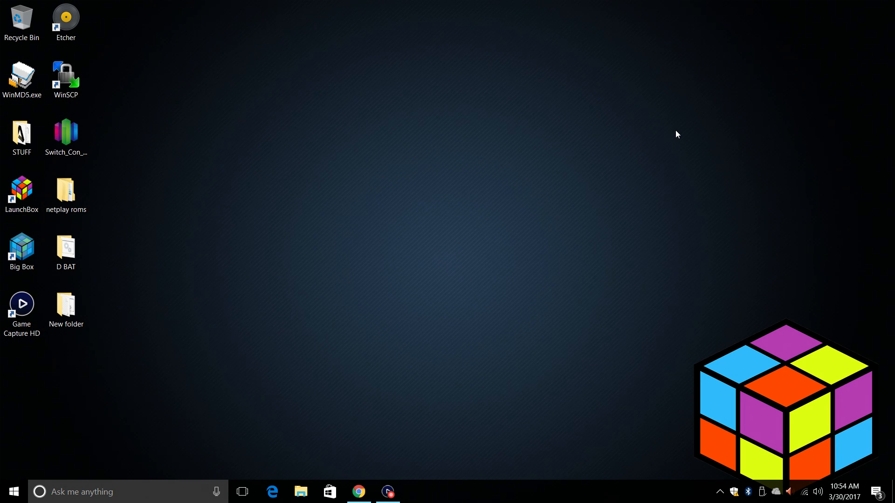
- Download the Windows ZIP of Daphne from daphne-emu.com and the BookSmarts Edition of the Daphne Downloader from ddl.pleasuredome.org.uk
click(359, 491)
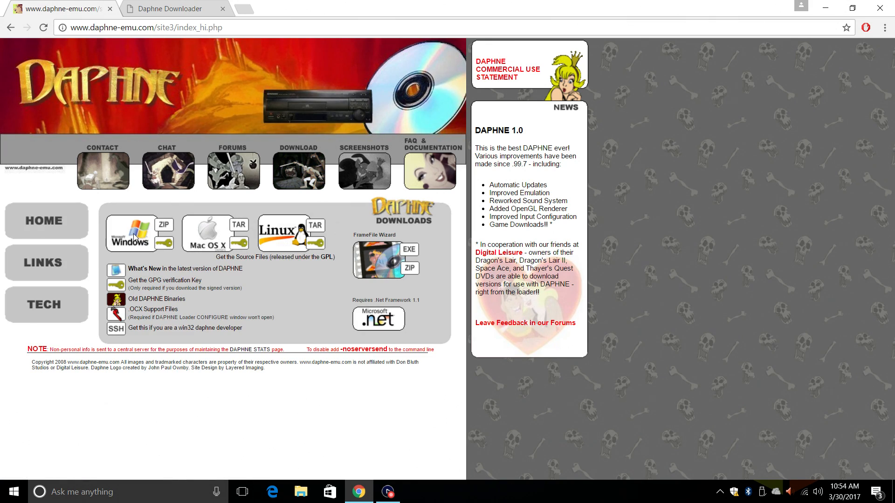
click(163, 230)
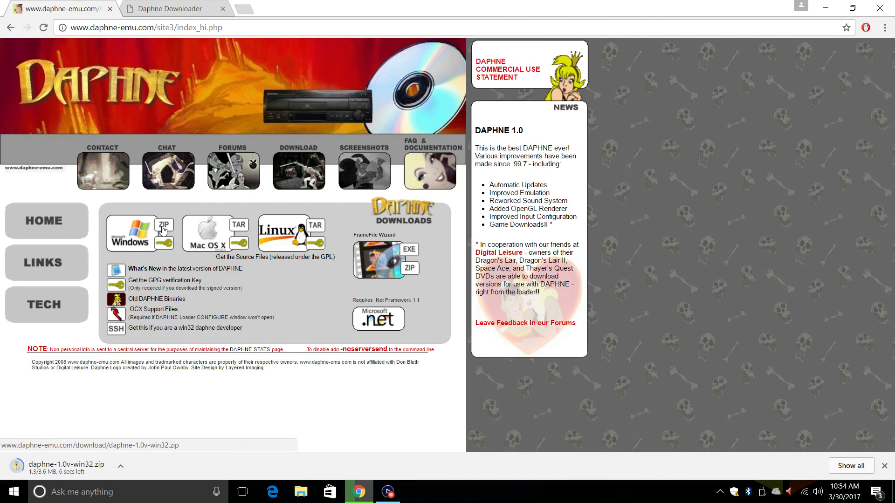
click(170, 9)
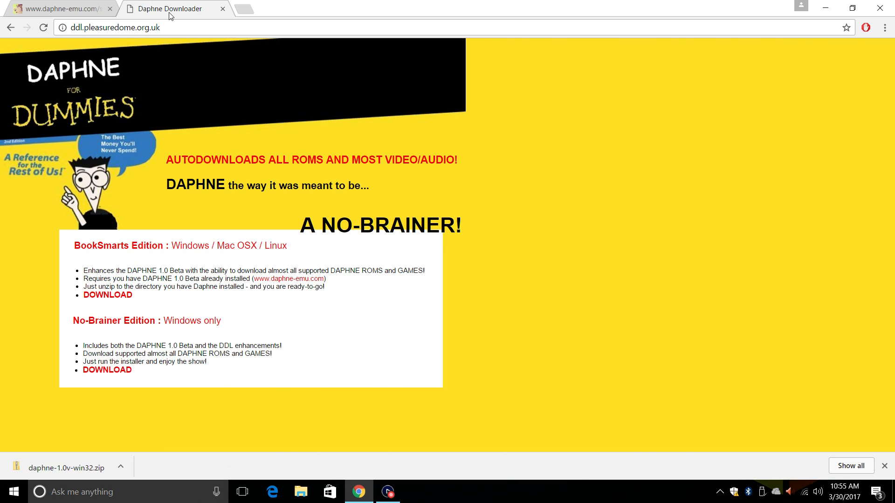
click(121, 299)
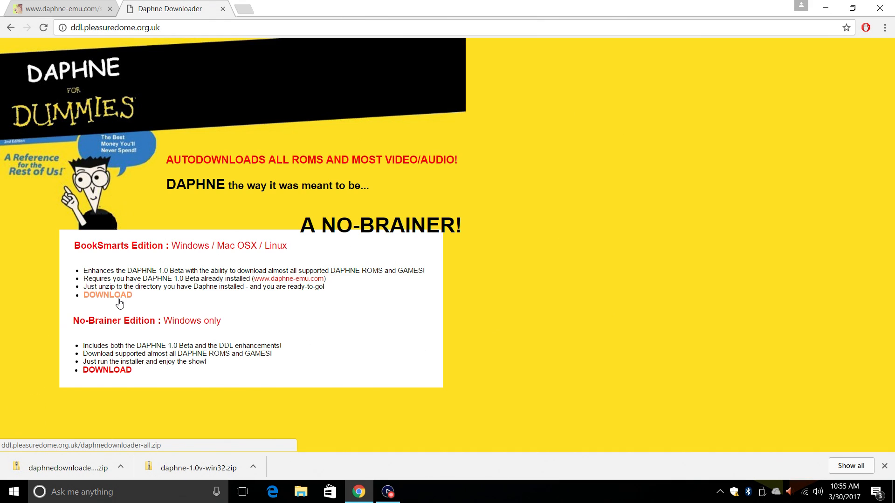
- Show the downloaded daphne-1.0v-win32.zip in its folder and extract it with 7-Zip into a folder of the same name
click(252, 466)
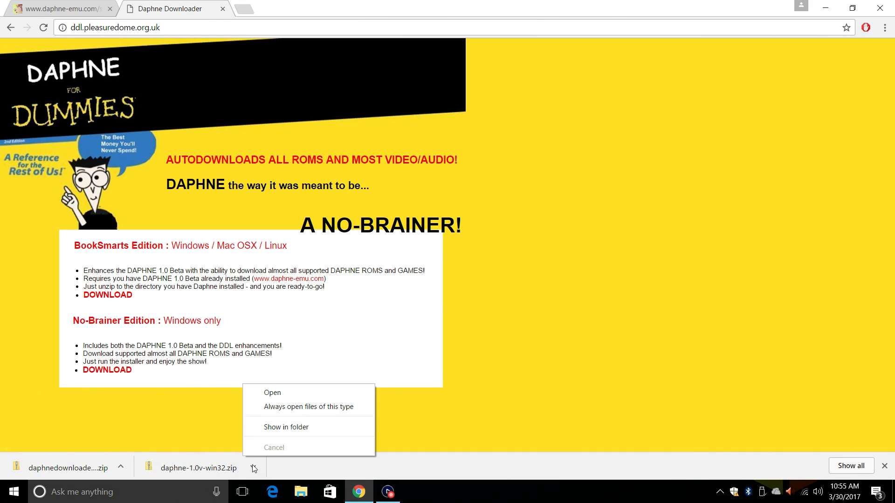
click(300, 424)
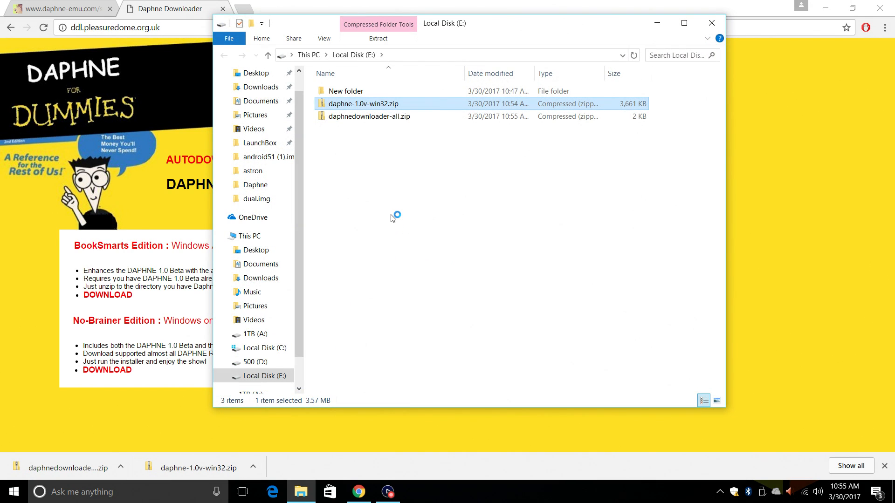
click(393, 217)
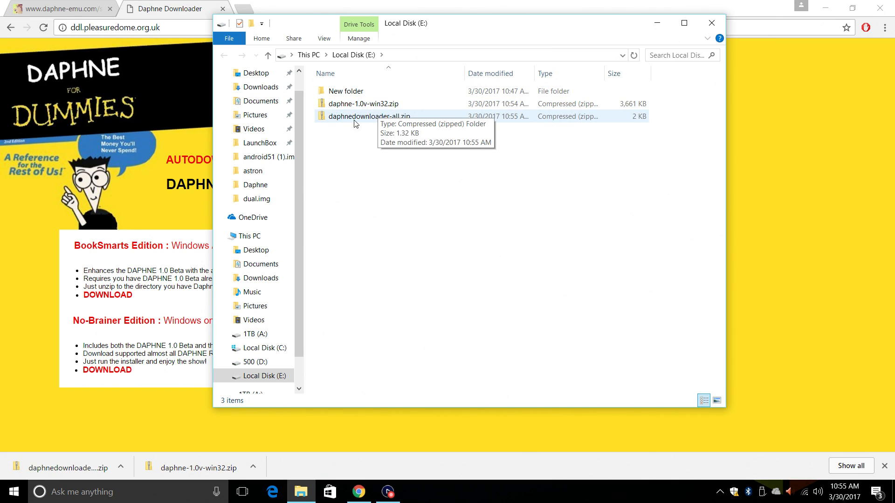
right_click(360, 107)
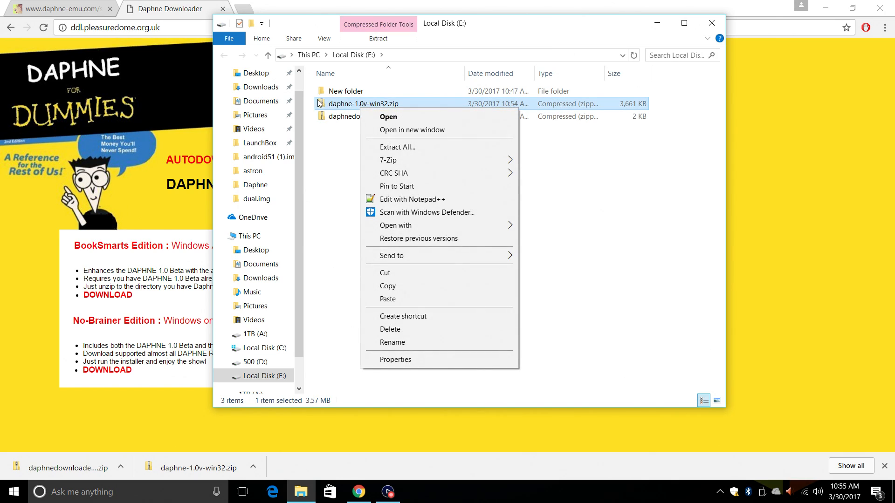
mouse_move(417, 158)
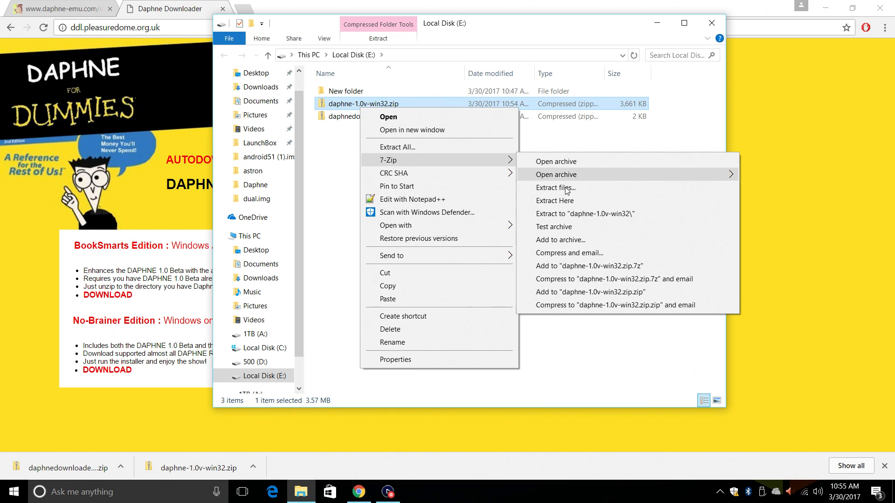
click(590, 213)
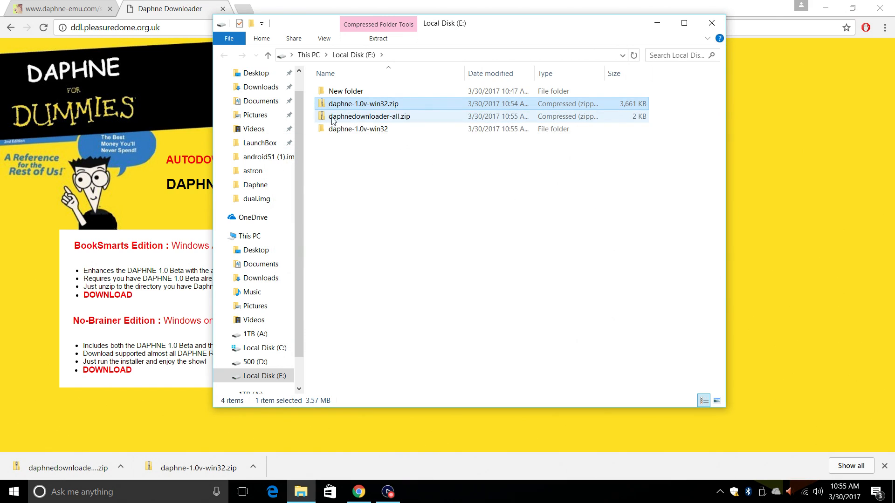
- Extract daphnedownloader-all.zip with 7-Zip into a folder of the same name
right_click(359, 123)
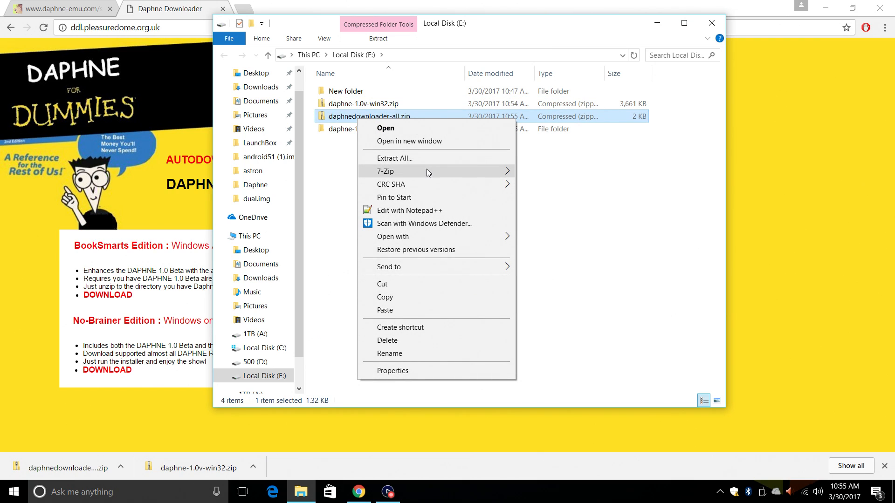
mouse_move(426, 170)
click(576, 225)
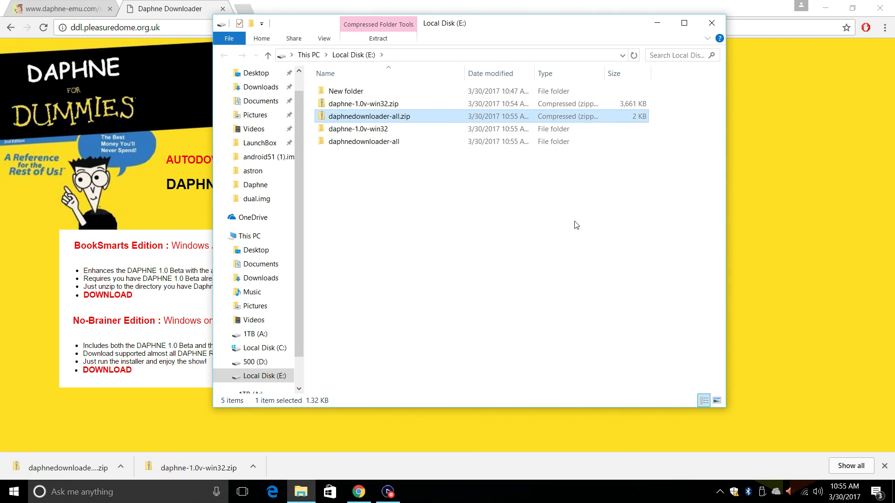
- Rename the extracted daphne-1.0v-win32 folder to "Daphne"
right_click(366, 134)
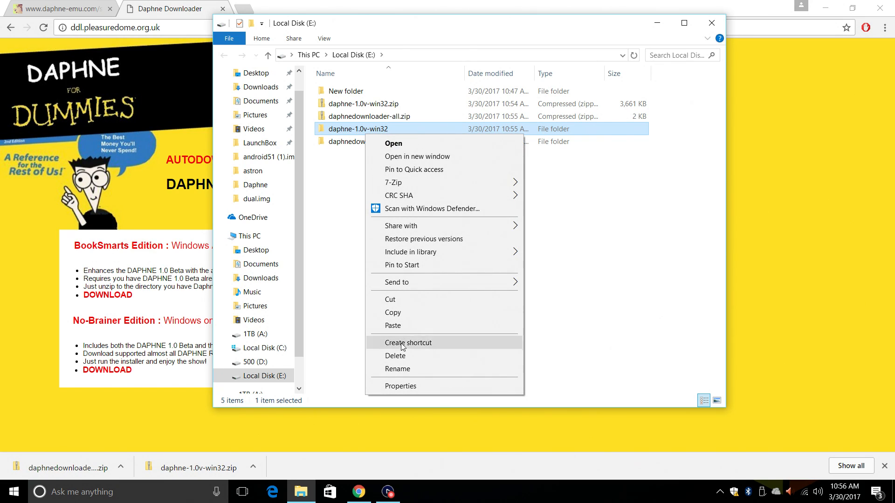
click(402, 368)
text(Daphne)
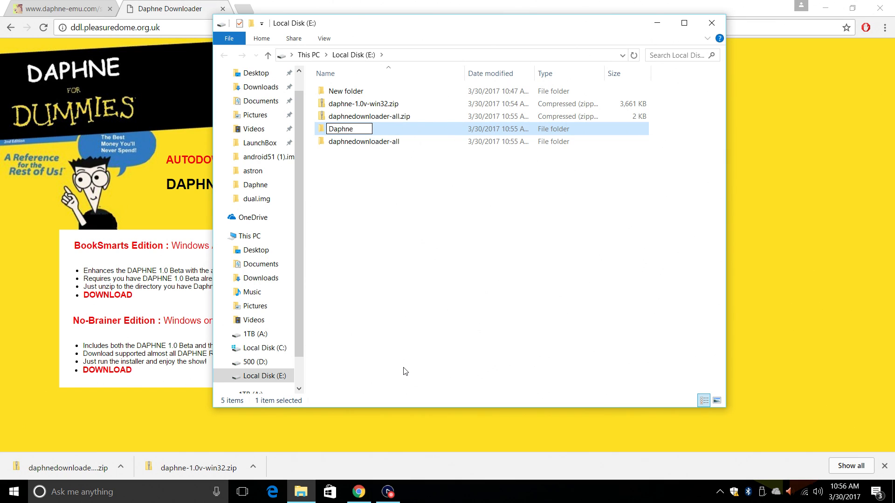
key(Return)
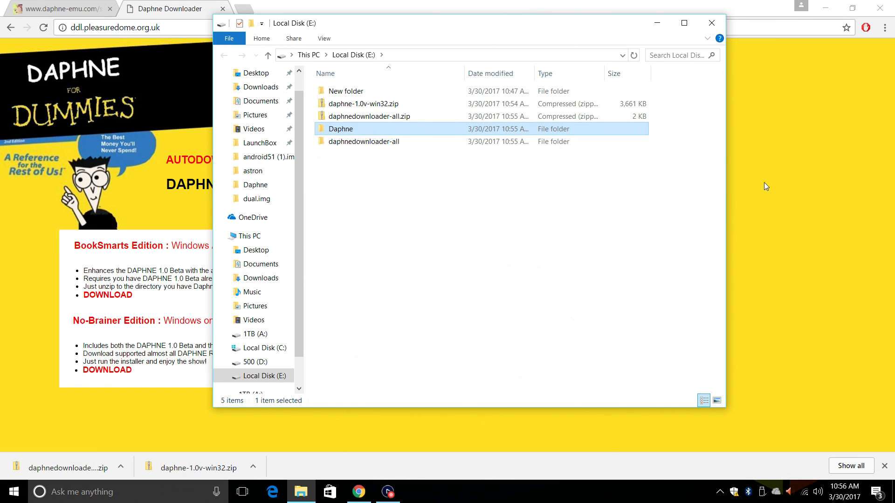
- Close the browser and open the daphnedownloader-all folder in a second window, placed side by side with the E: drive window
click(880, 9)
drag(549, 24, 1, 57)
click(178, 190)
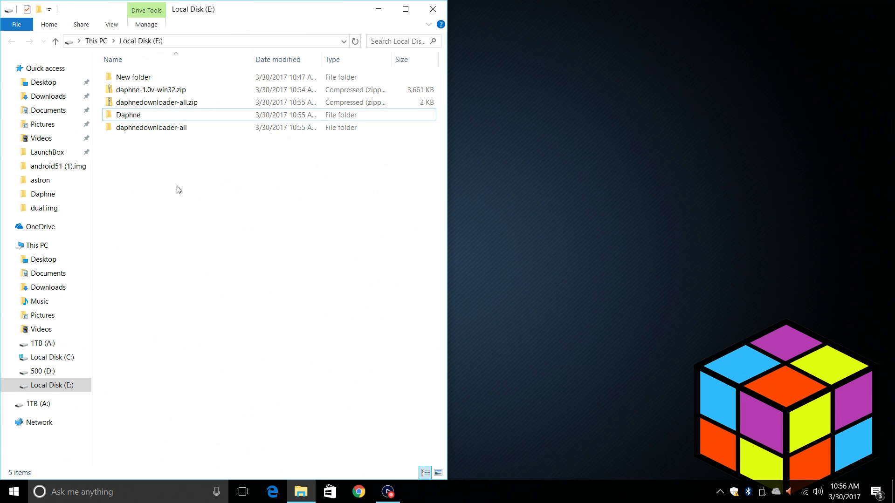
right_click(161, 132)
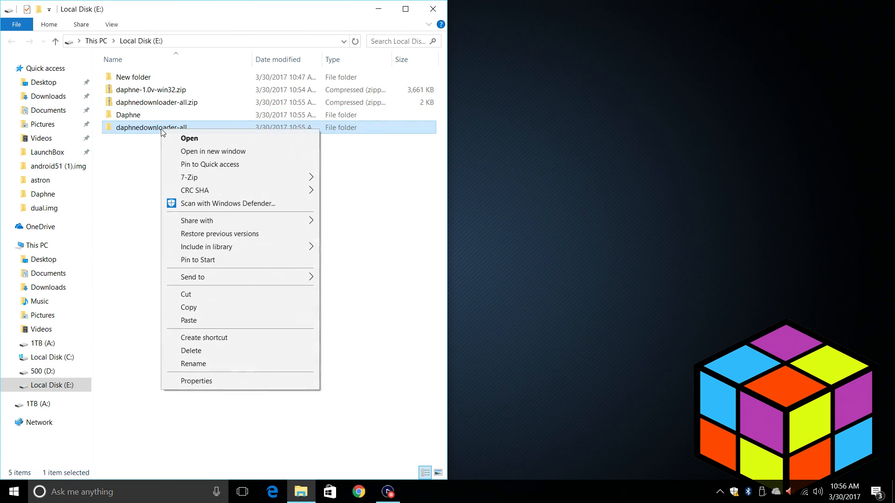
click(244, 152)
drag(466, 32, 891, 96)
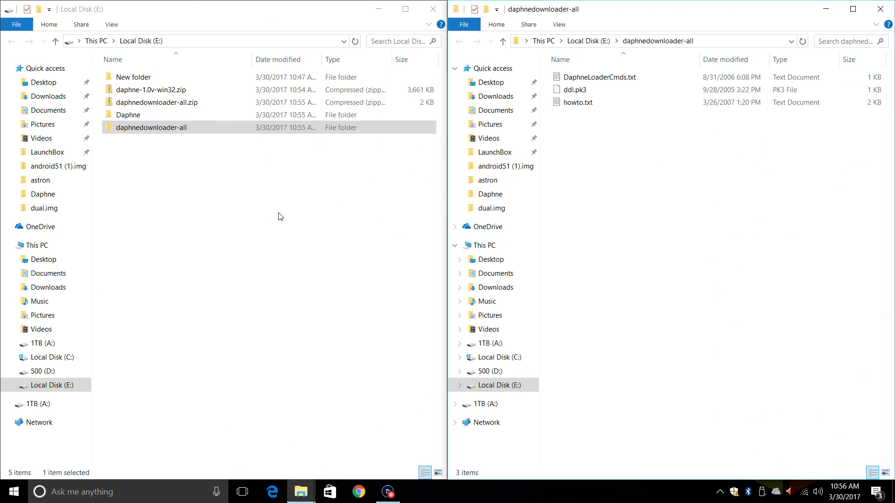
- Move DaphneLoaderCmds.txt, ddl.pk3 and howto.txt from daphnedownloader-all into the Daphne folder
double_click(143, 118)
drag(678, 222, 185, 435)
click(185, 434)
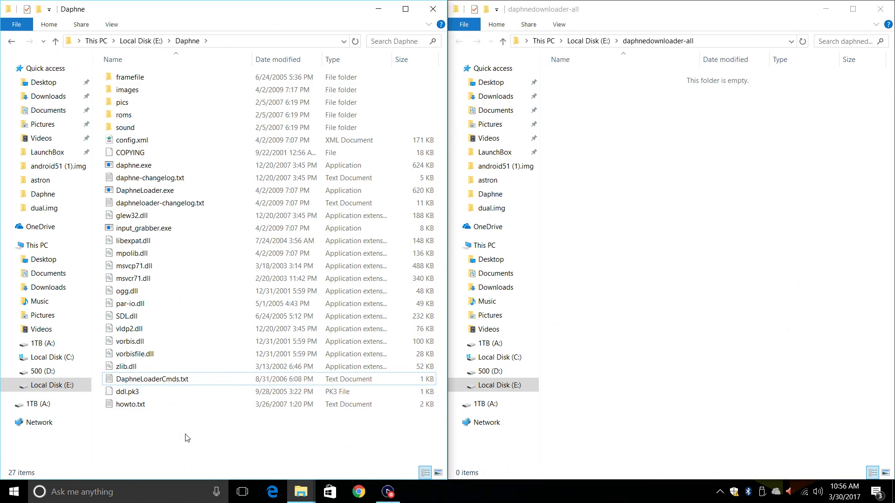
- Close the emptied downloader folder and copy the Daphne folder from drive E: to the desktop, closing the drive window
click(880, 10)
drag(257, 9, 524, 9)
click(278, 41)
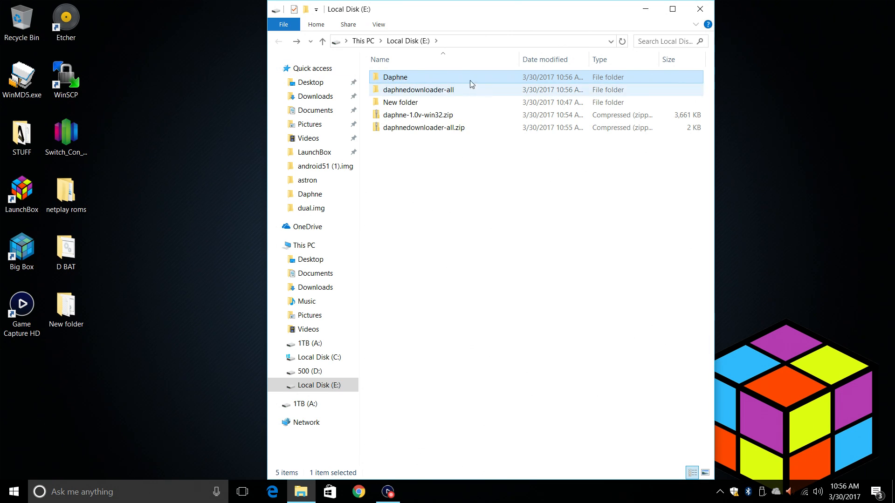
drag(405, 82, 443, 201)
click(700, 9)
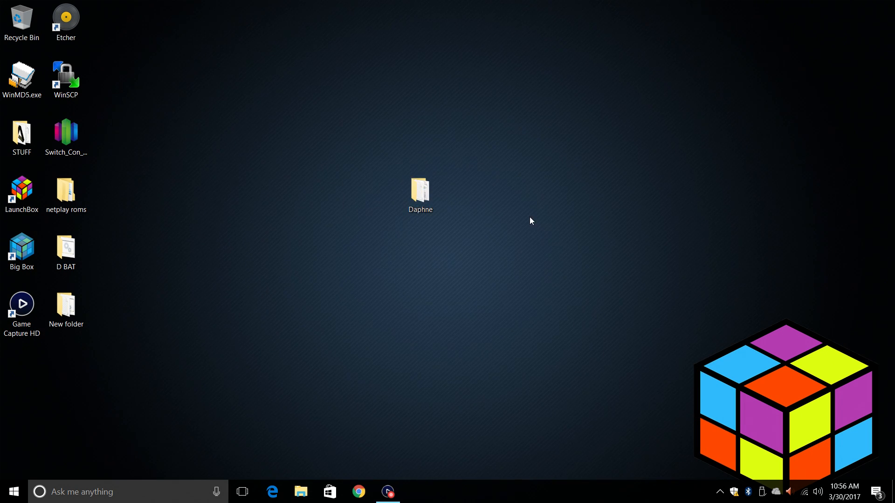
- Run DaphneLoader.exe from the desktop's Daphne folder, accepting its automatic update and allowing it through Windows Firewall
double_click(419, 196)
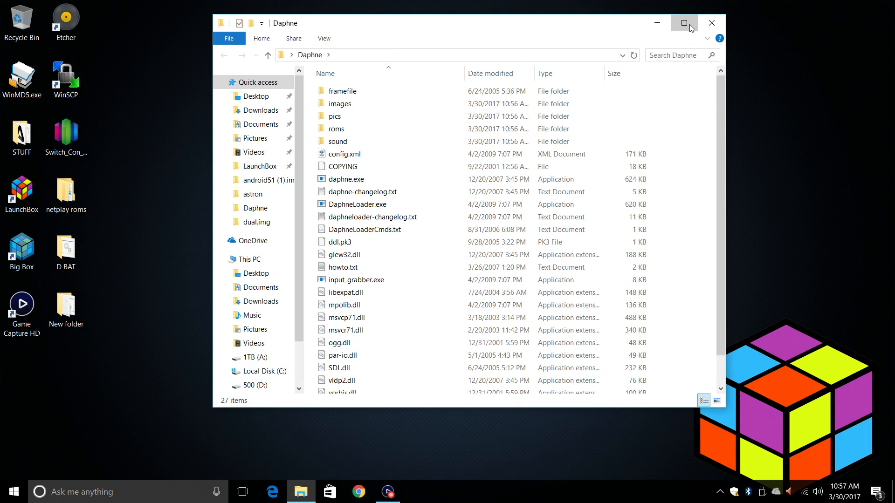
click(690, 27)
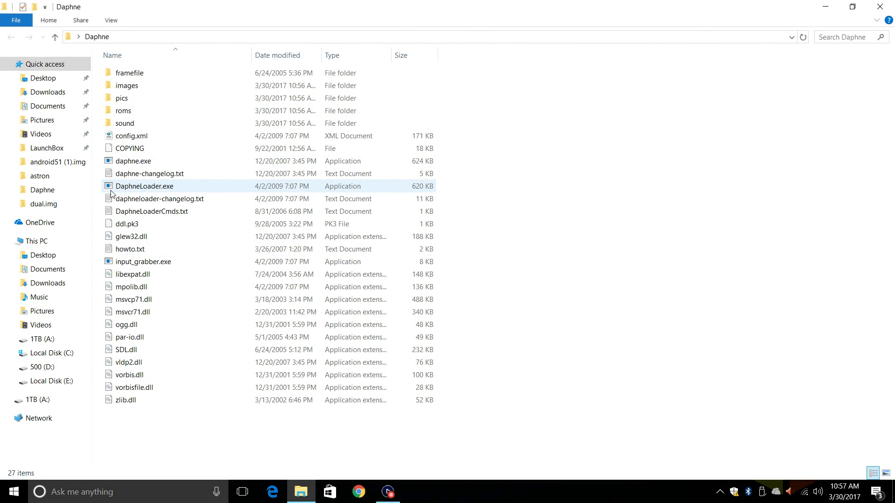
double_click(171, 188)
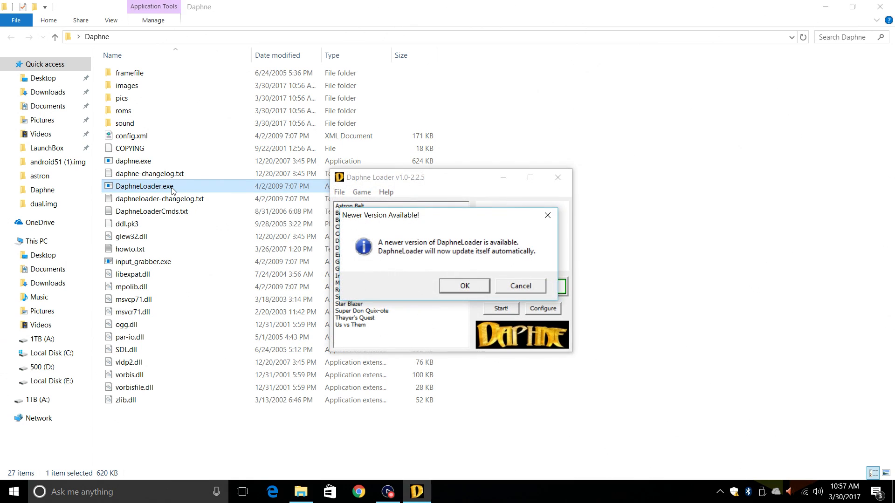
click(465, 287)
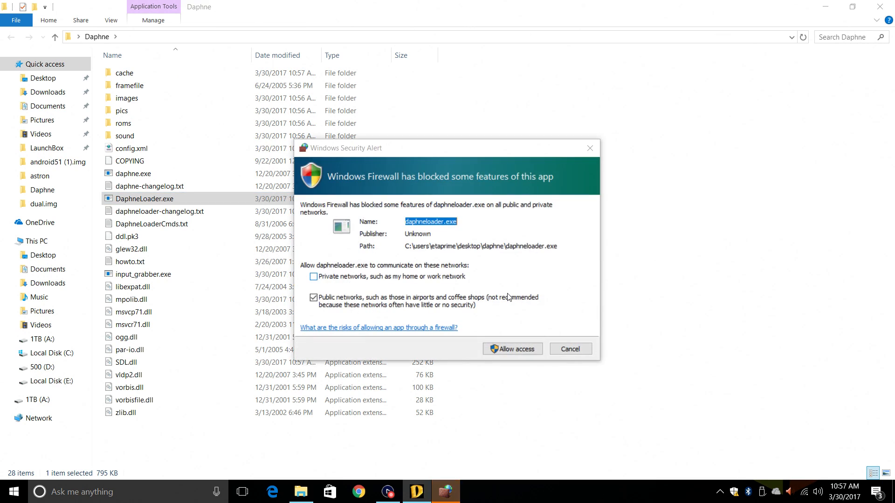
click(504, 352)
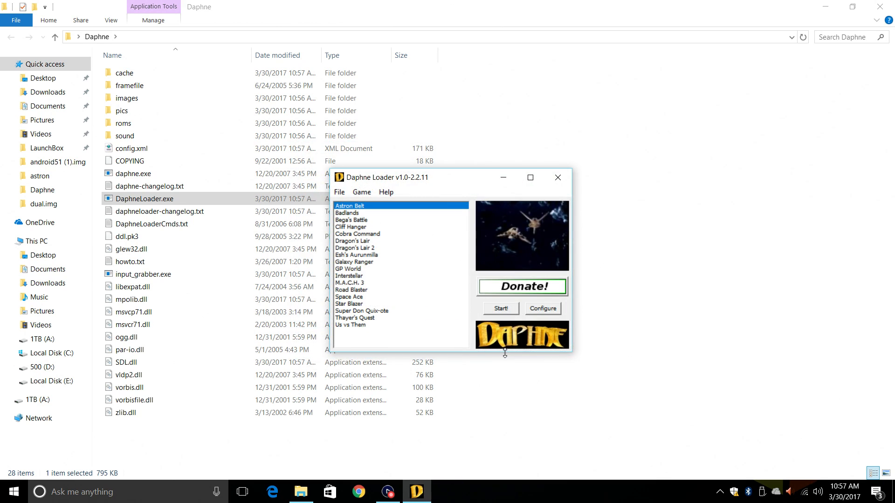
- Start Astron Belt and accept the video/audio verification and download, dismissing the slow-download warning
click(831, 9)
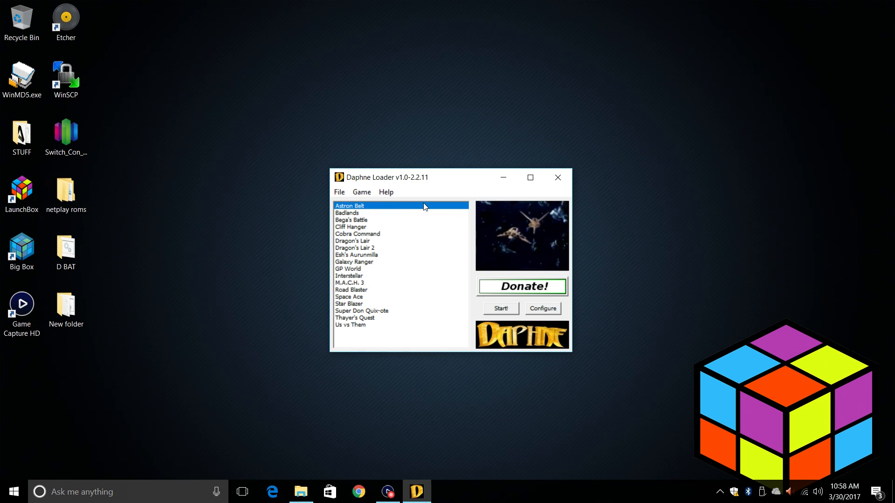
click(495, 312)
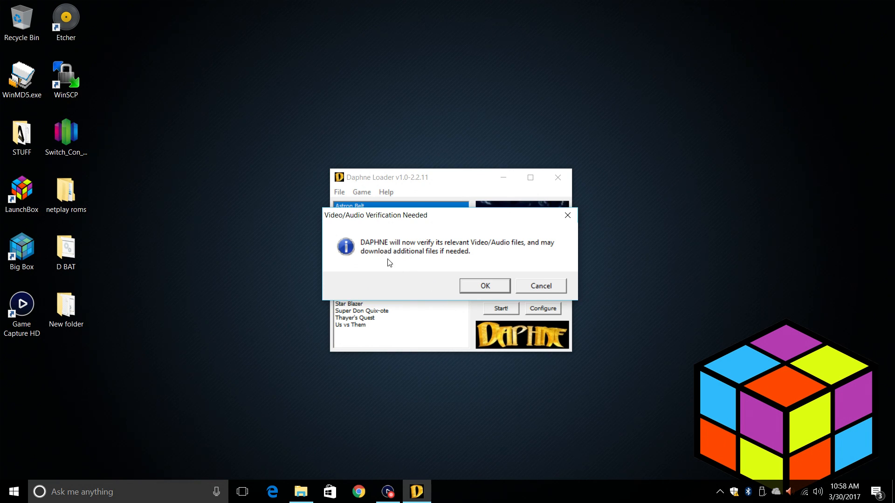
click(504, 286)
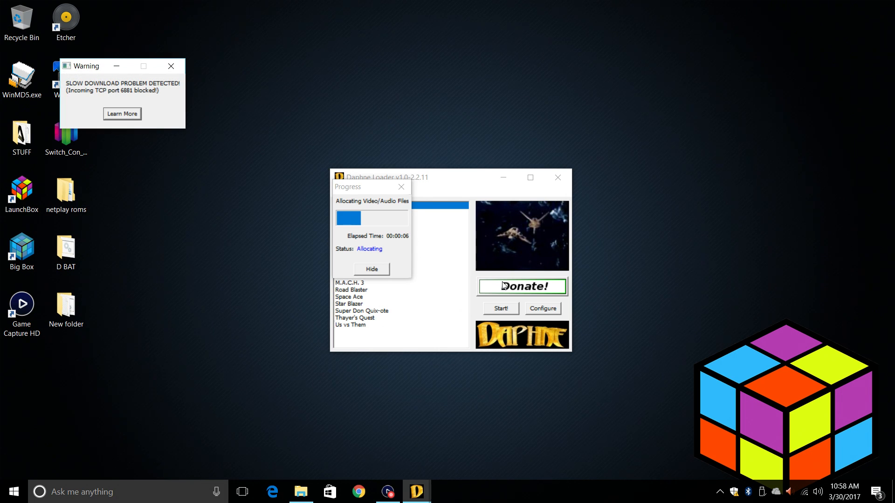
click(171, 66)
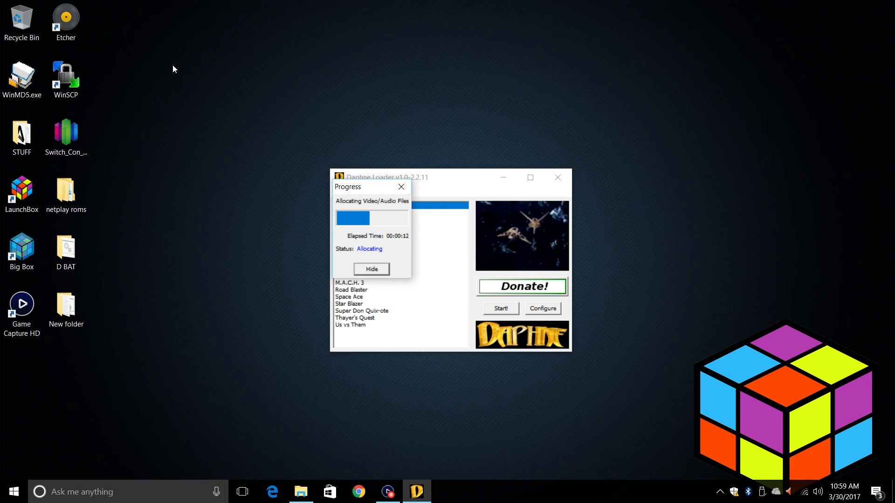
- Hide the Astron Belt progress window and open the loader's transfers view
click(372, 269)
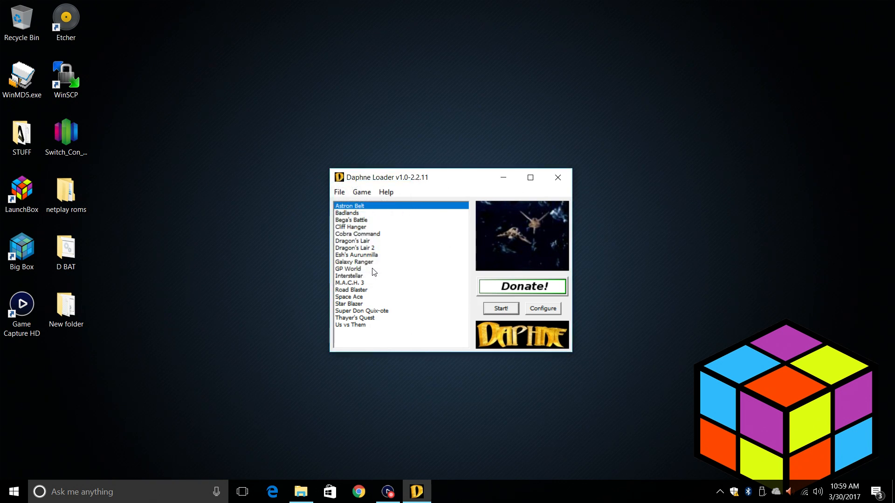
click(340, 192)
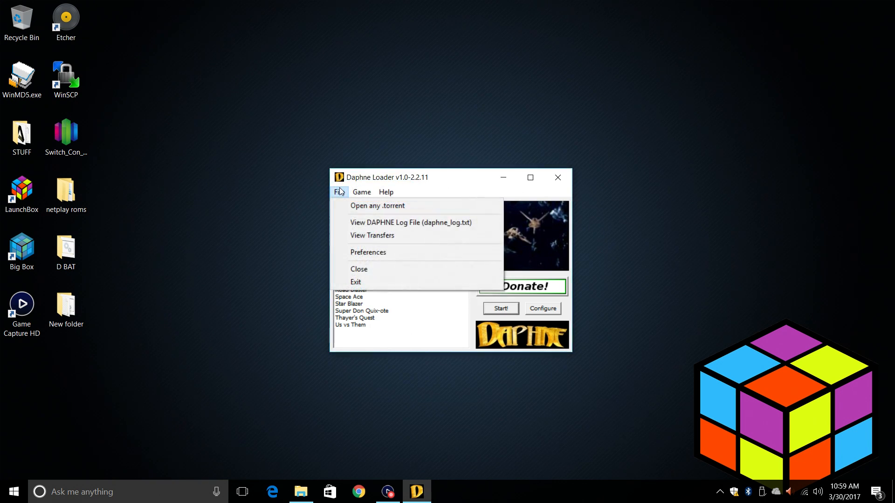
click(367, 237)
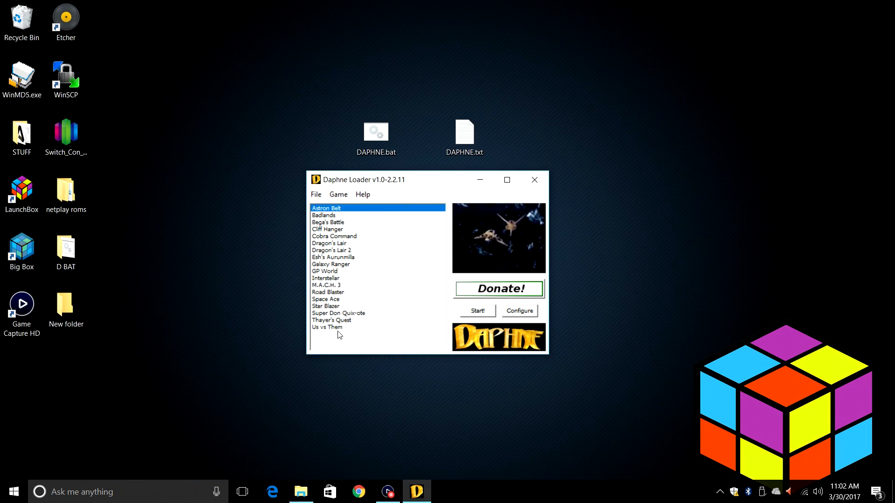
- In the loader's preferences, disable Incoming Connection Test and Always Use BitTorrent to Verify Files
click(316, 195)
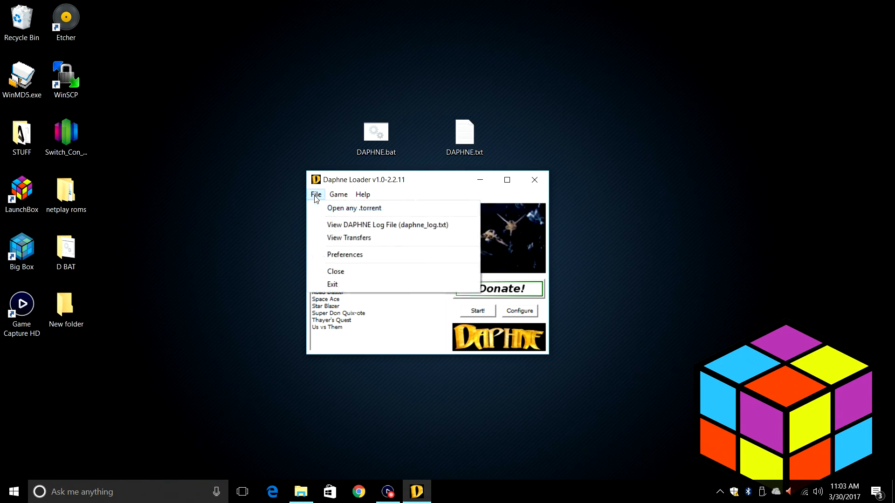
click(347, 256)
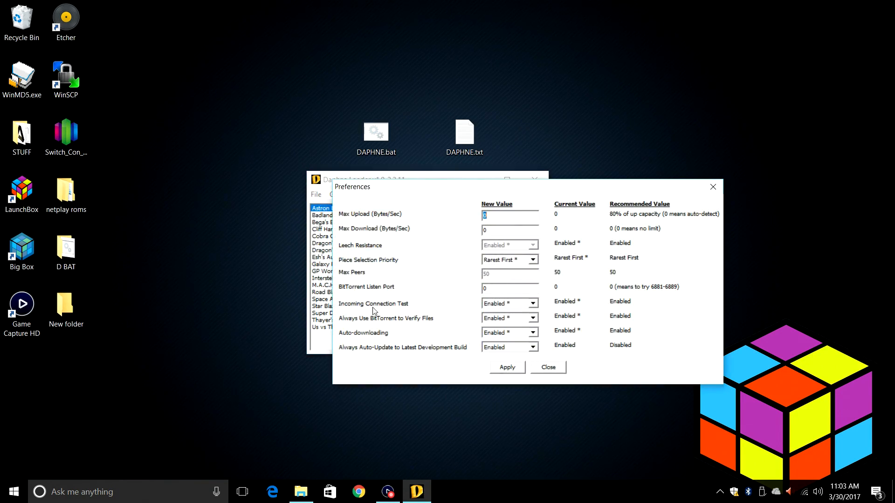
click(532, 304)
click(515, 322)
click(532, 318)
click(521, 335)
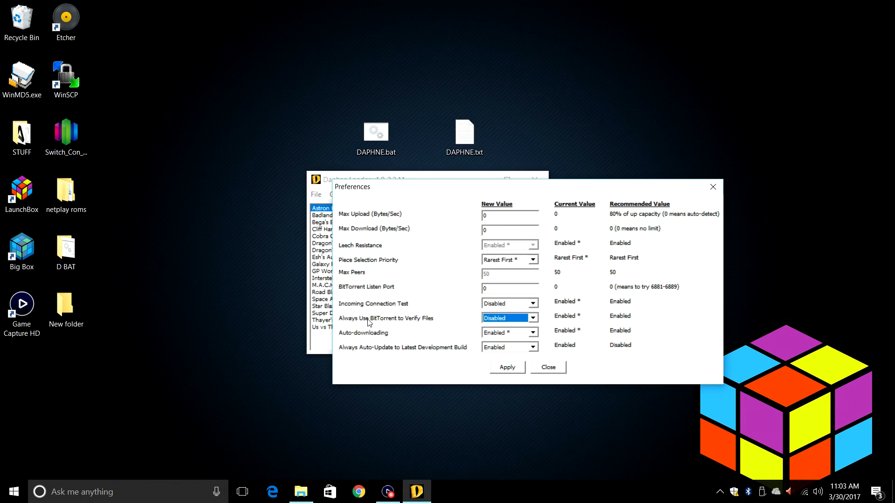
- Disable Auto-downloading and Always Auto-Update to Latest Development Build, applying the preferences and closing them
click(533, 334)
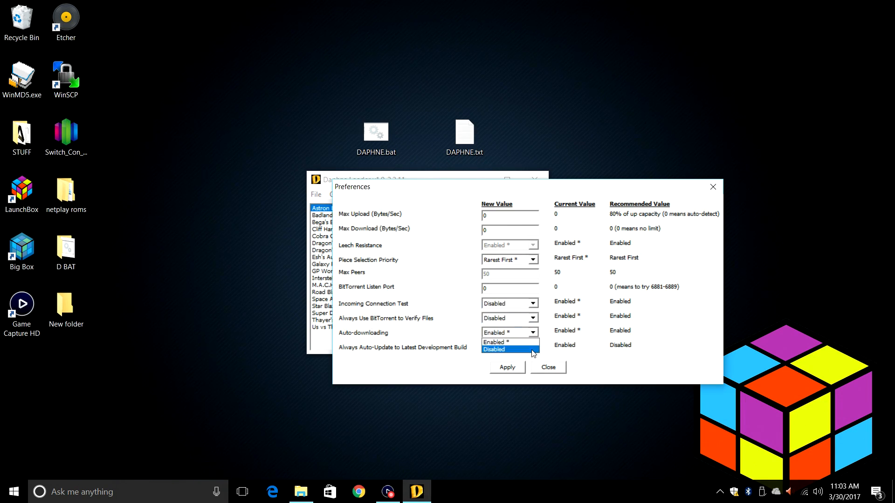
click(531, 340)
click(532, 348)
click(528, 365)
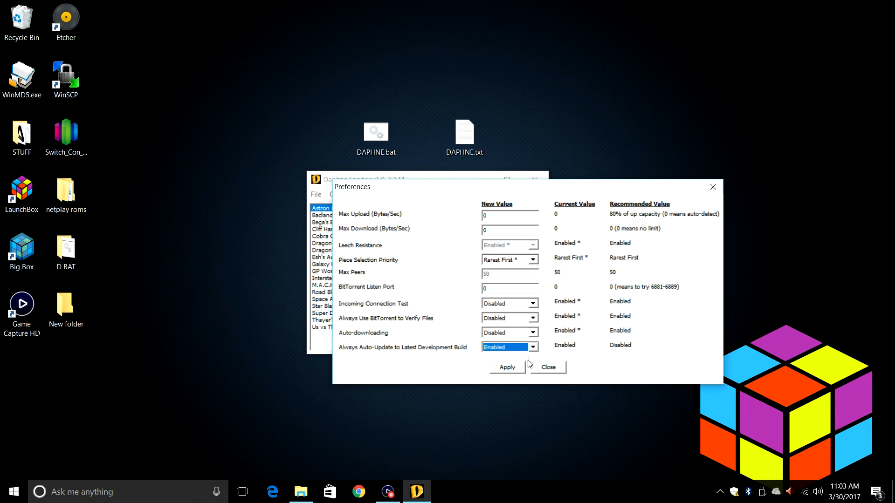
click(532, 347)
click(518, 356)
click(510, 368)
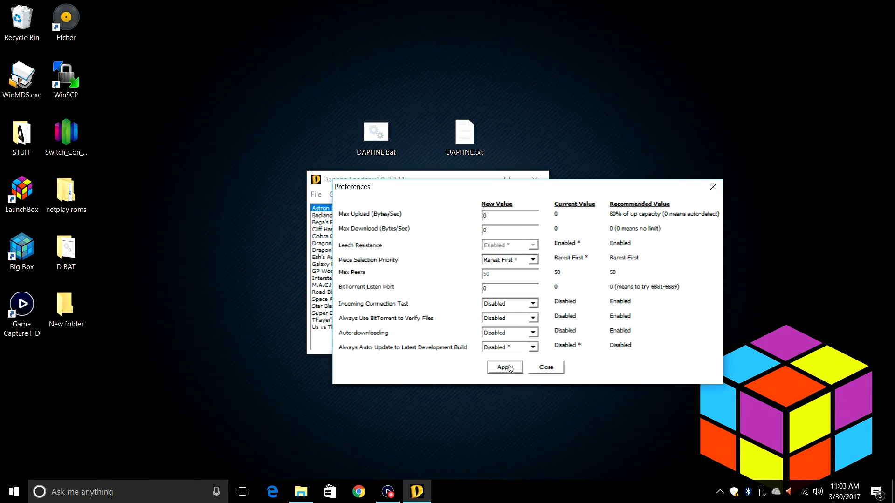
click(544, 367)
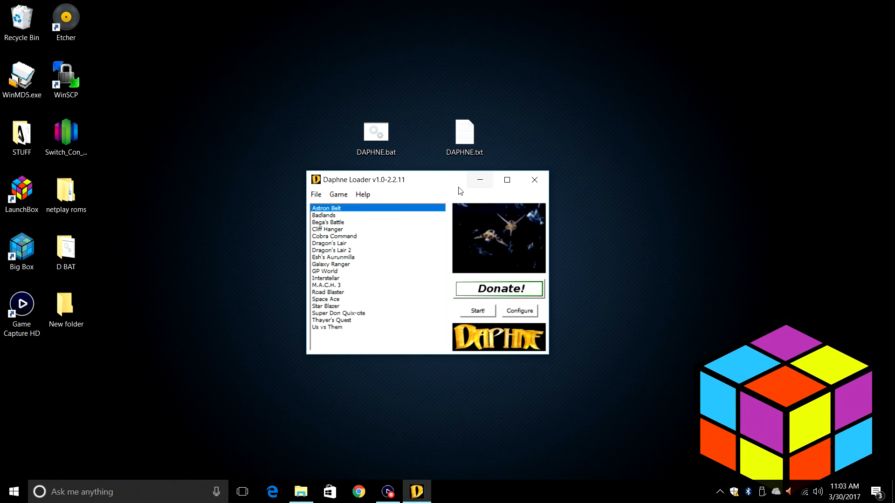
- Open the desktop's Daphne folder, examine the astron game files inside vldp, and return to the Daphne folder
drag(426, 183, 621, 169)
double_click(415, 196)
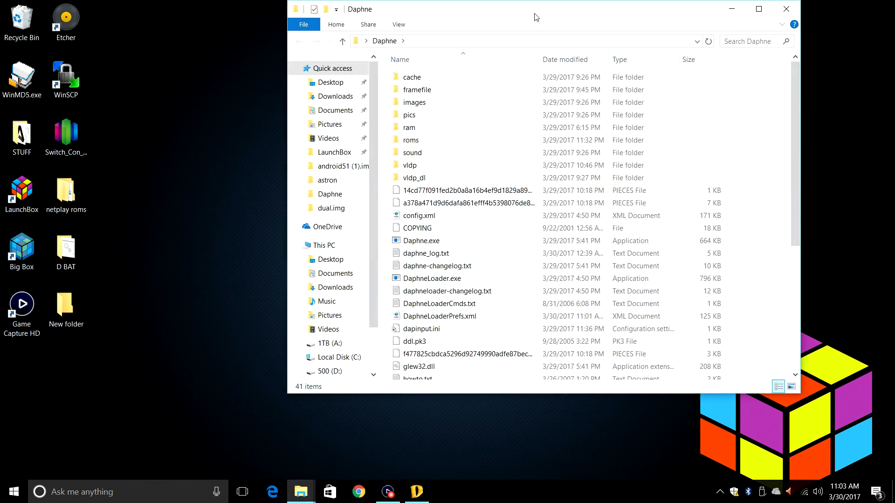
drag(536, 18, 485, 48)
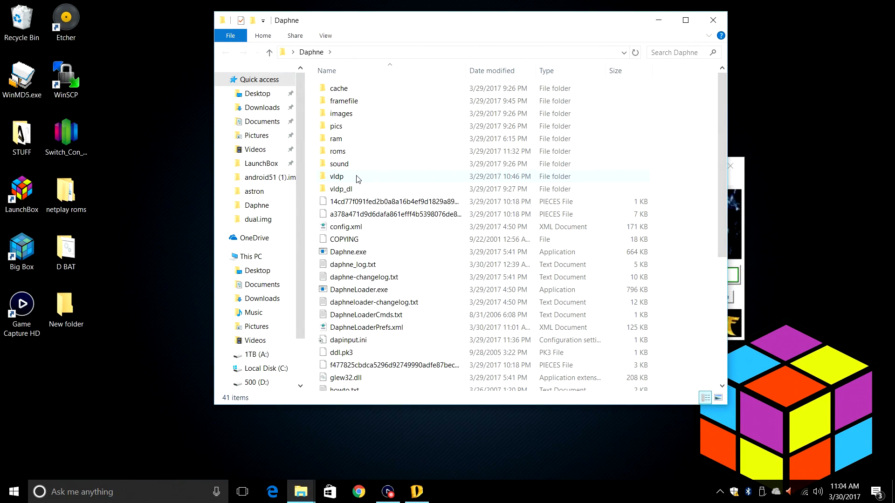
mouse_move(325, 179)
mouse_move(334, 195)
double_click(341, 179)
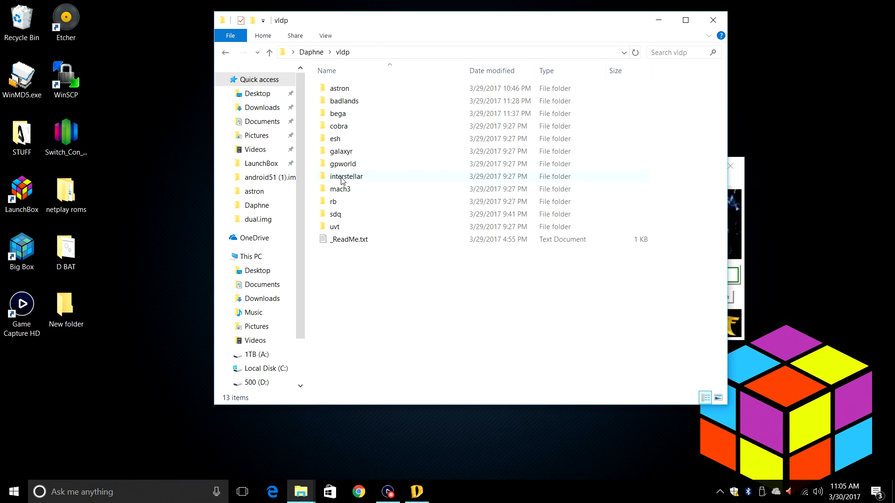
click(343, 90)
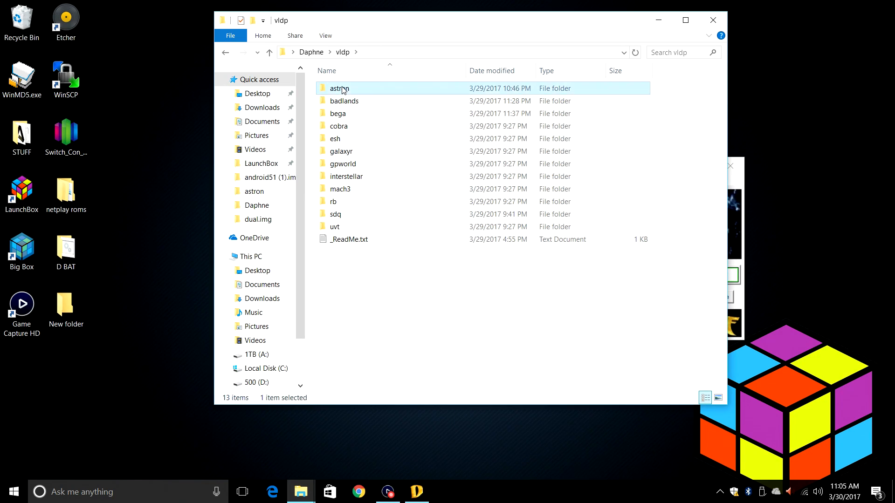
double_click(343, 90)
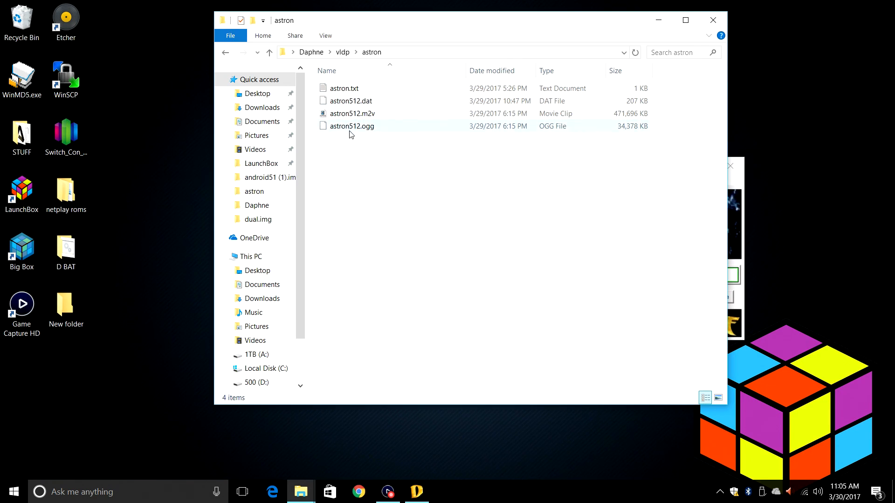
click(228, 56)
click(228, 56)
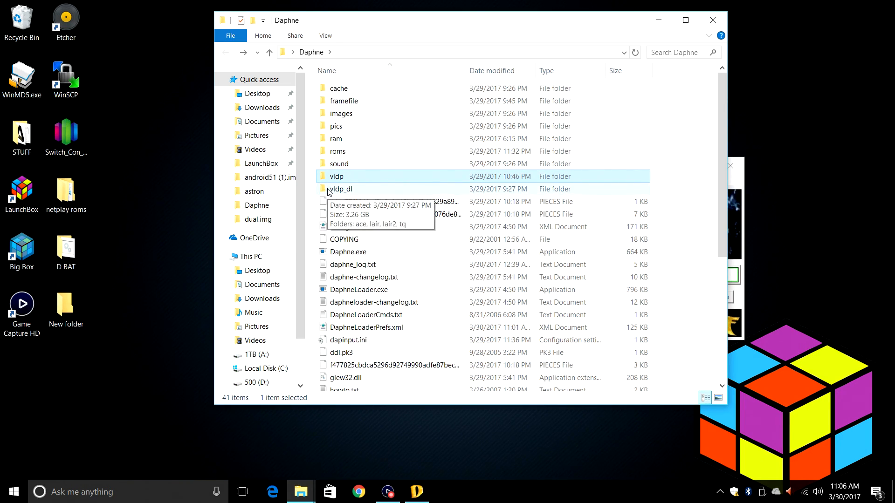
- Examine the files in the ace, lair and lair2 folders inside vldp_dl, returning to the Daphne folder
double_click(354, 191)
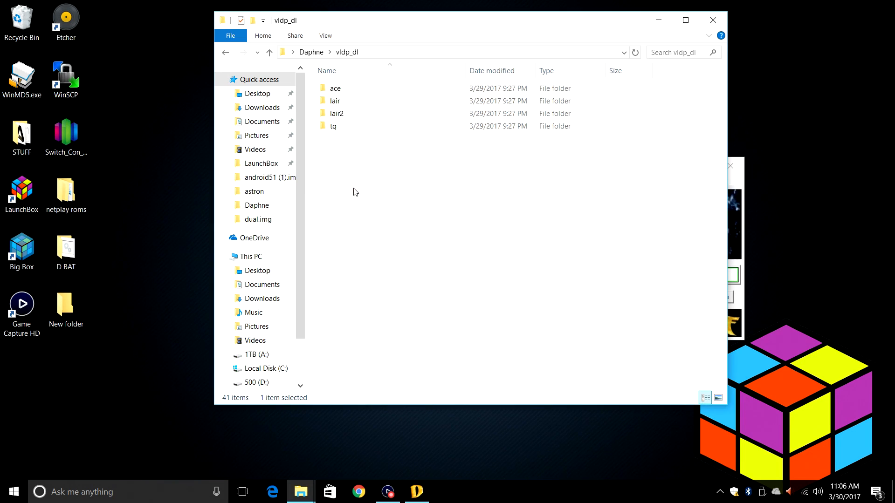
double_click(345, 90)
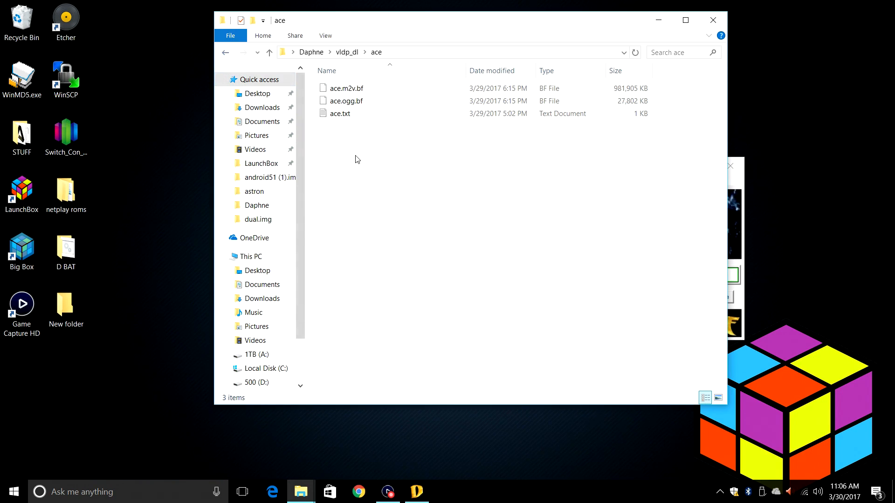
click(222, 54)
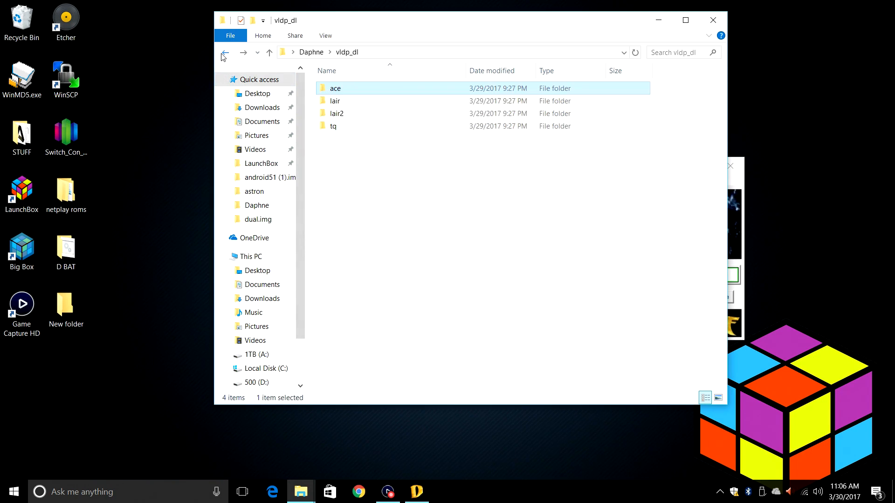
double_click(338, 103)
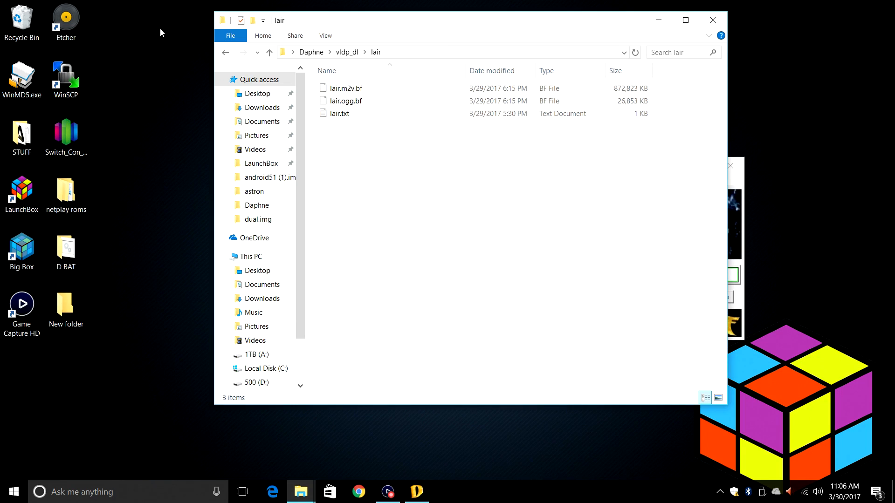
click(222, 55)
click(338, 116)
double_click(339, 118)
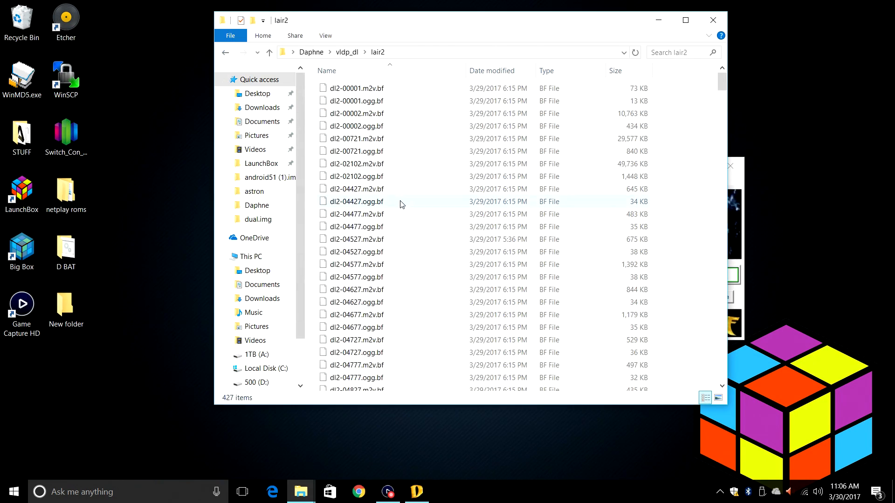
click(225, 53)
click(225, 53)
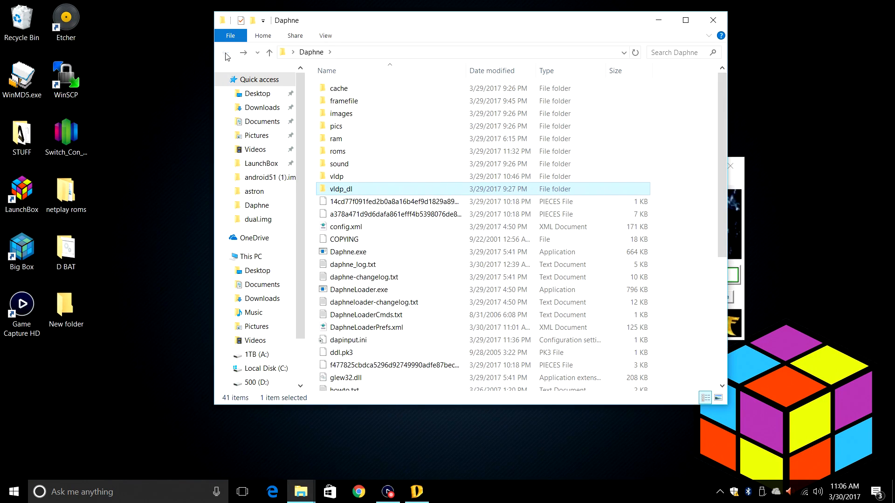
- Review the list of game folders in vldp once more and close the Daphne folder window
double_click(341, 181)
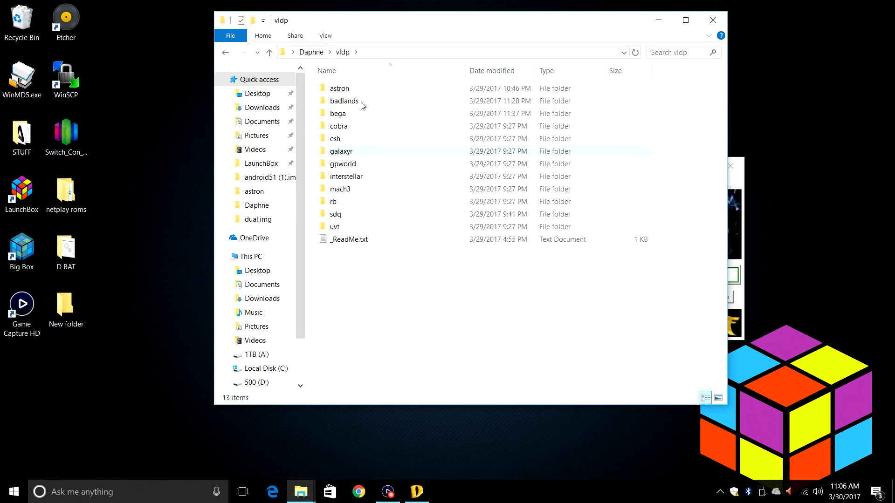
mouse_move(346, 203)
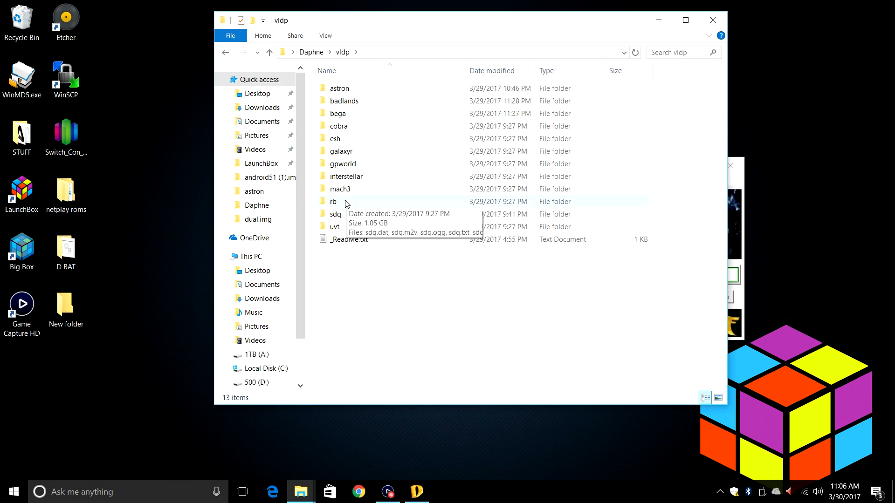
click(225, 52)
click(713, 22)
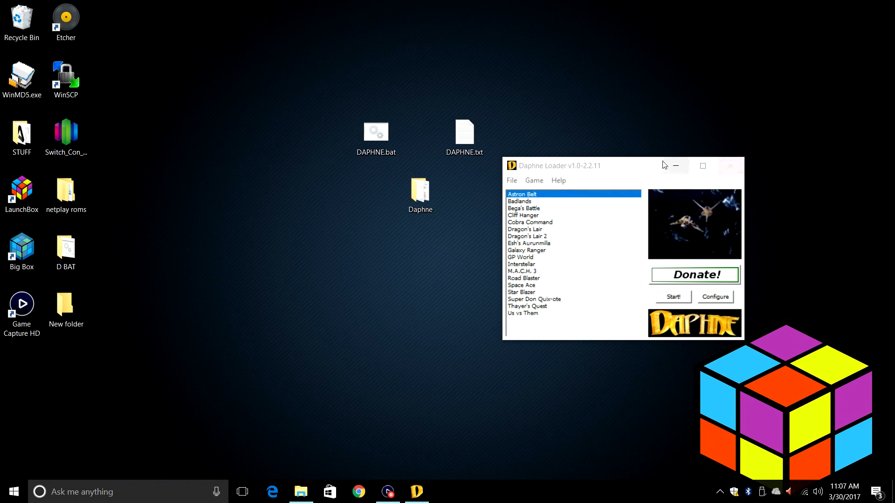
- In Astron Belt's laserdisc configuration, choose to install any missing video/audio files manually
drag(646, 170, 447, 176)
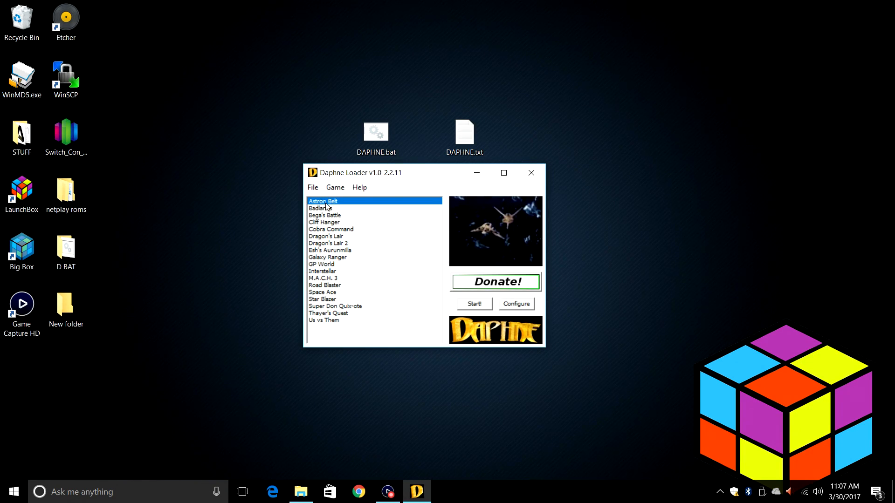
click(521, 308)
click(452, 251)
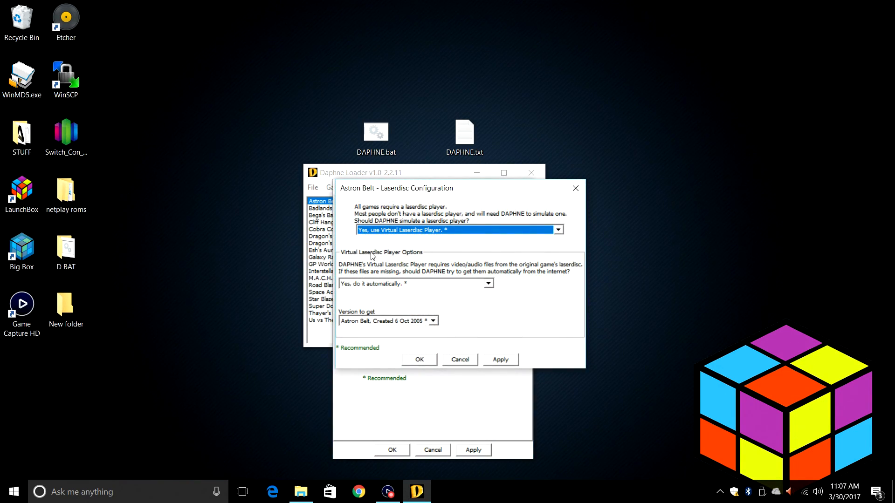
click(488, 284)
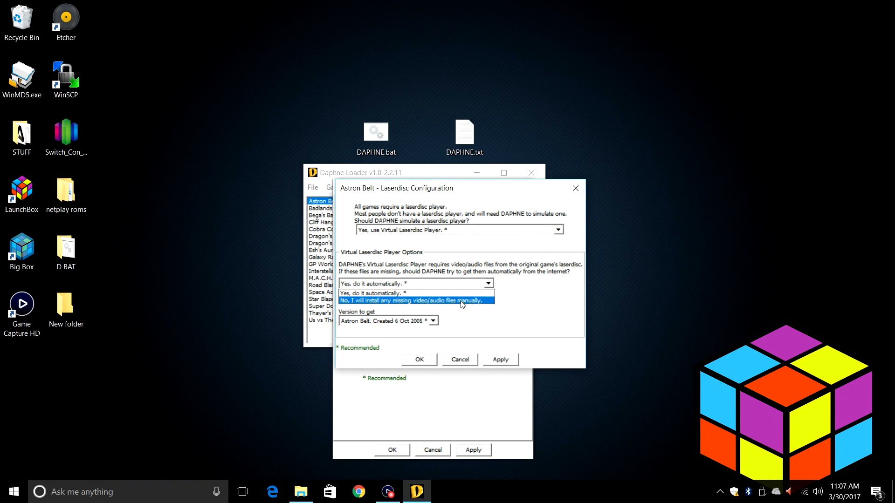
click(478, 301)
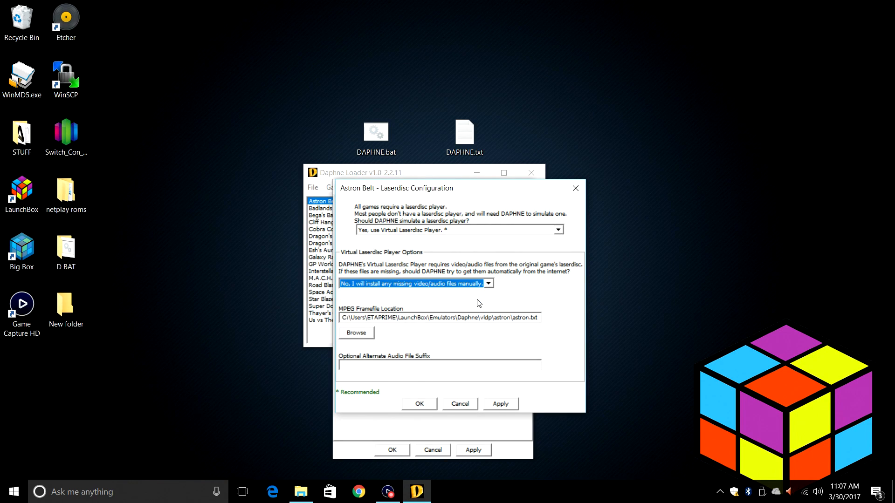
- Set Astron Belt's MPEG framefile to astron.txt from the desktop's Daphne\vldp\astron folder, applying and accepting the configuration
click(362, 333)
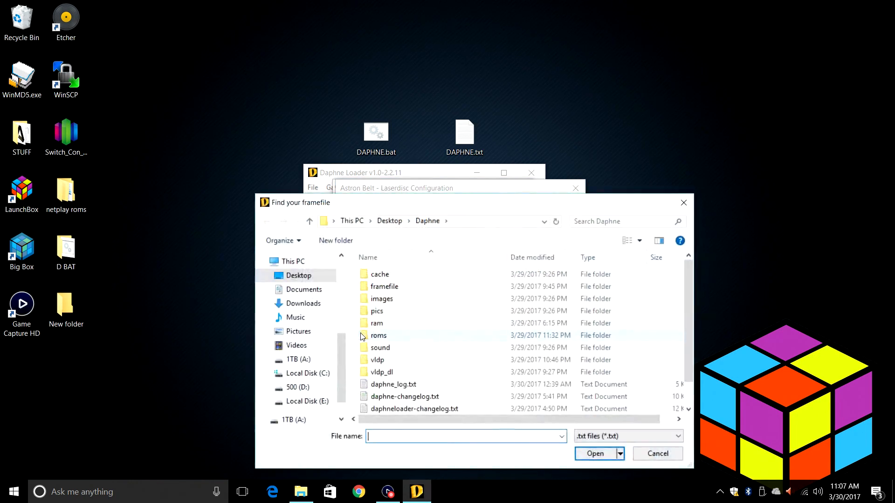
click(302, 278)
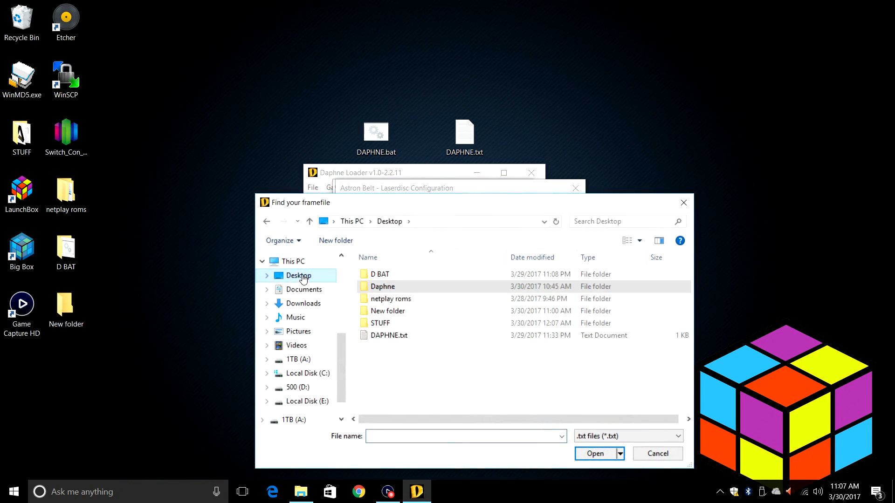
double_click(382, 286)
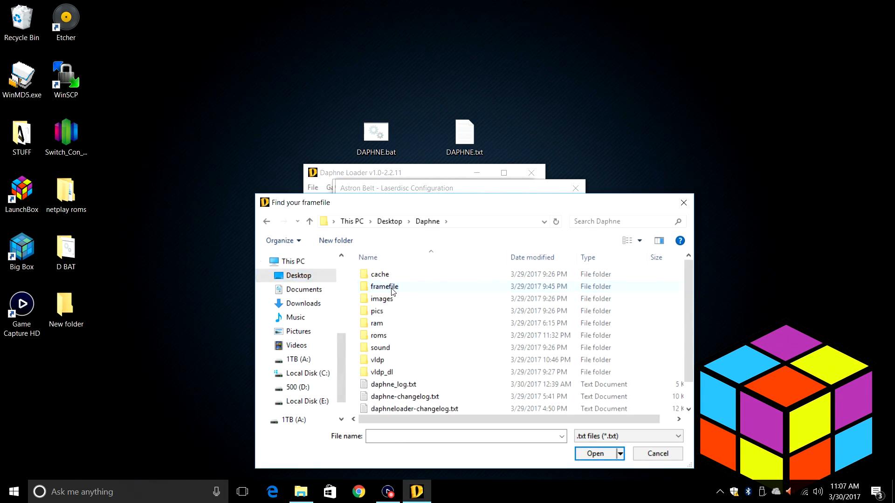
click(378, 362)
double_click(378, 362)
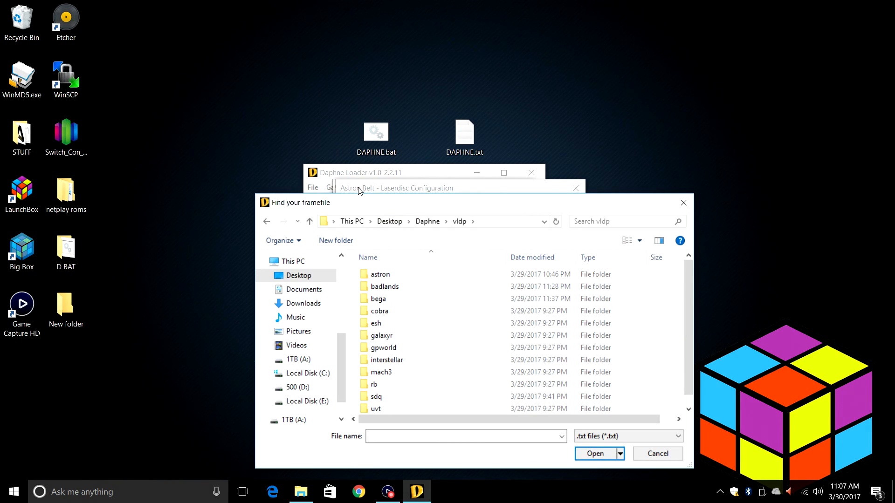
double_click(380, 275)
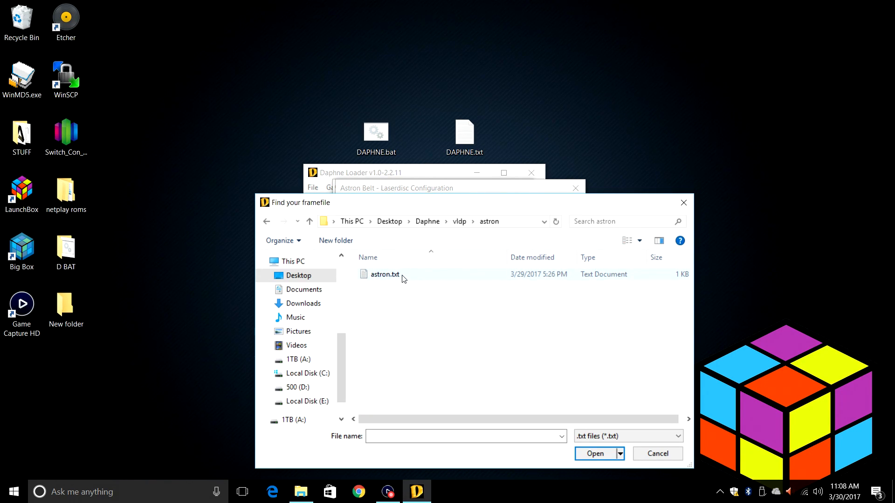
double_click(385, 274)
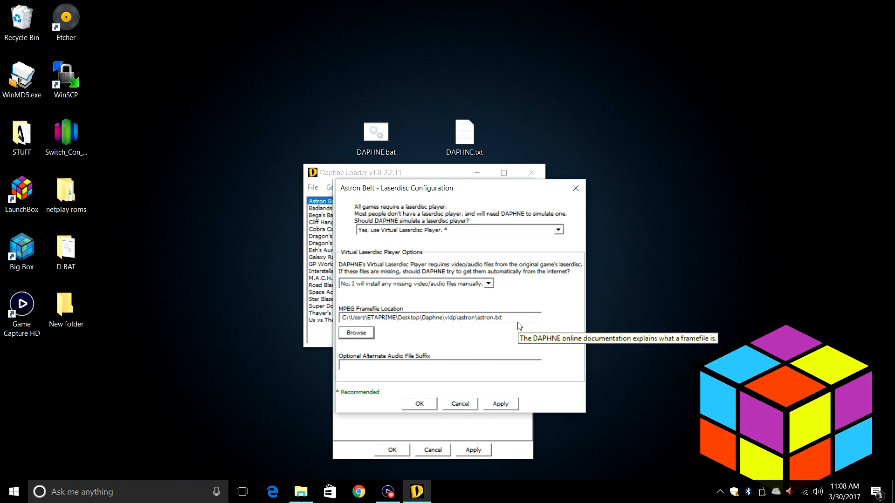
click(500, 405)
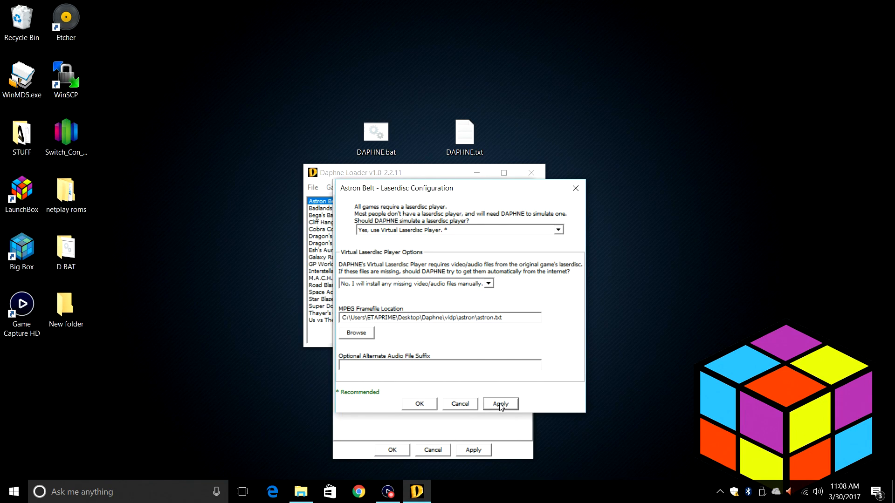
click(426, 406)
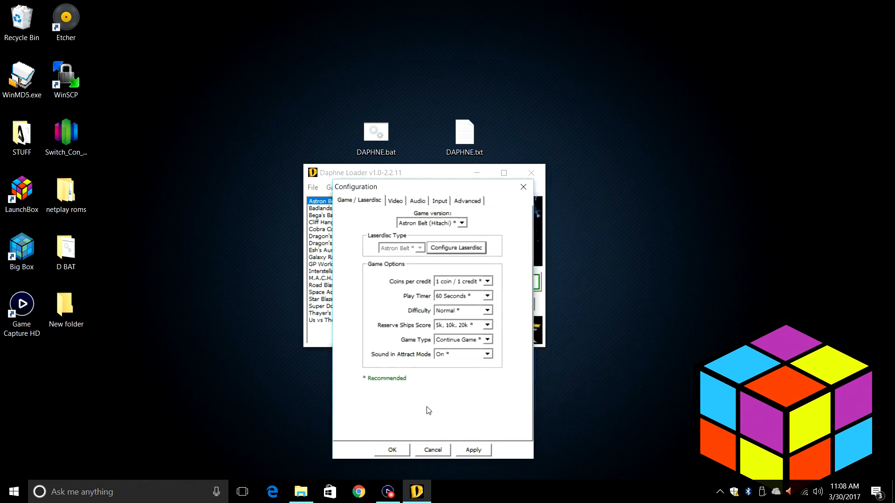
click(392, 450)
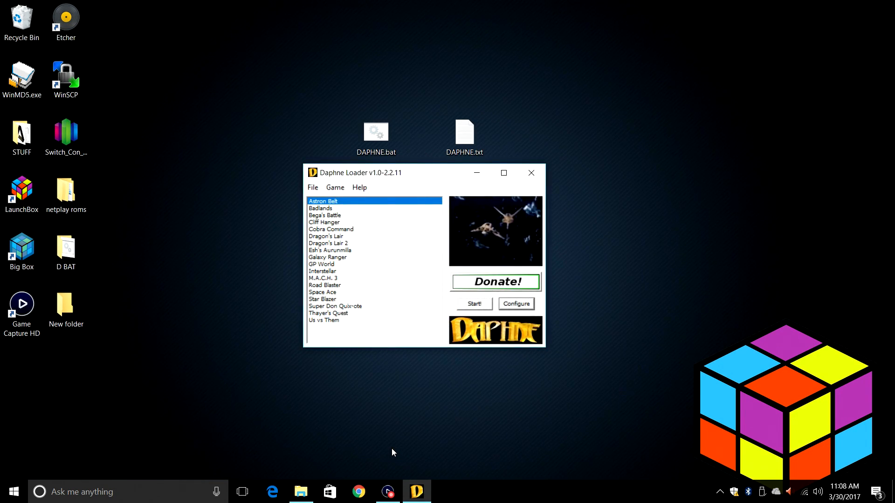
- In Badlands' laserdisc configuration, choose to install any missing video/audio files manually
click(324, 210)
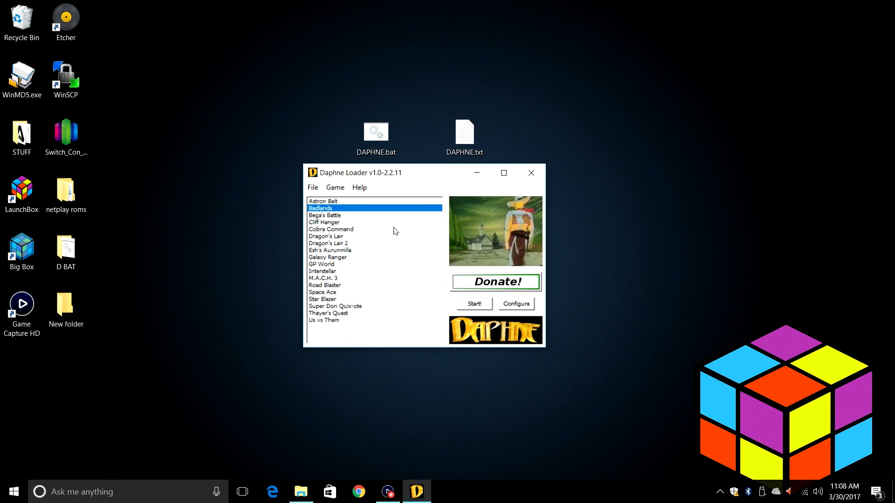
click(516, 304)
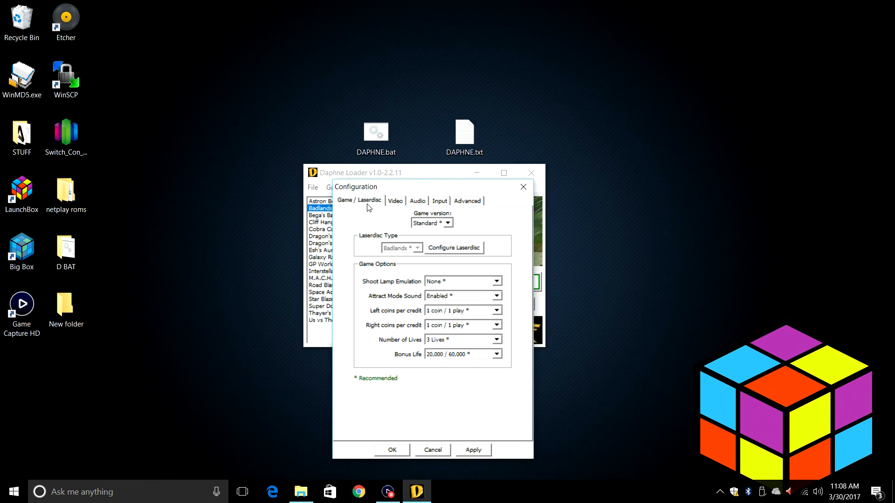
click(455, 248)
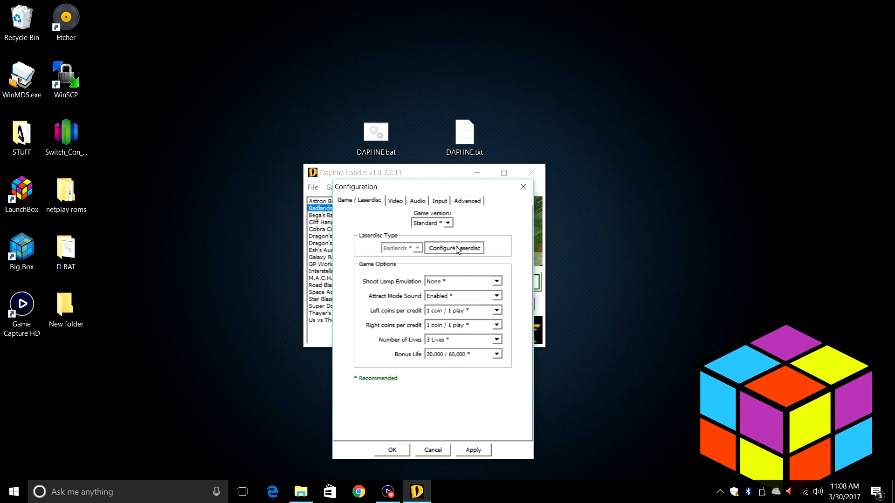
click(487, 283)
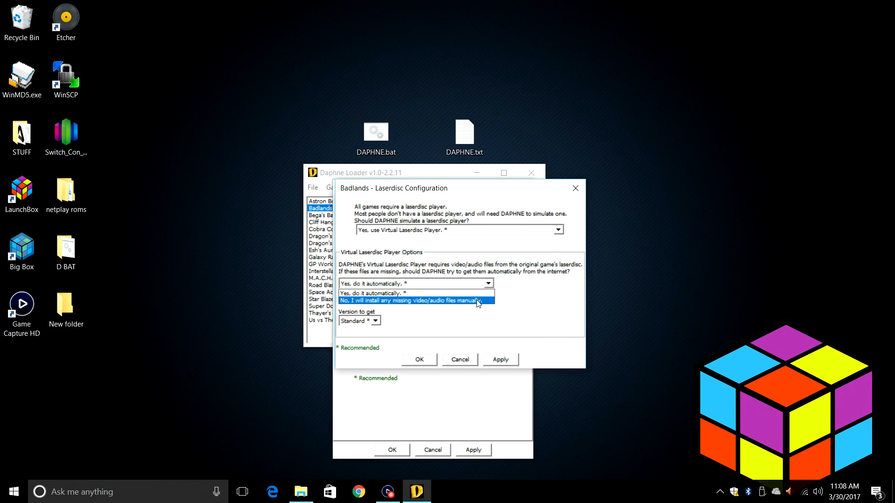
click(477, 301)
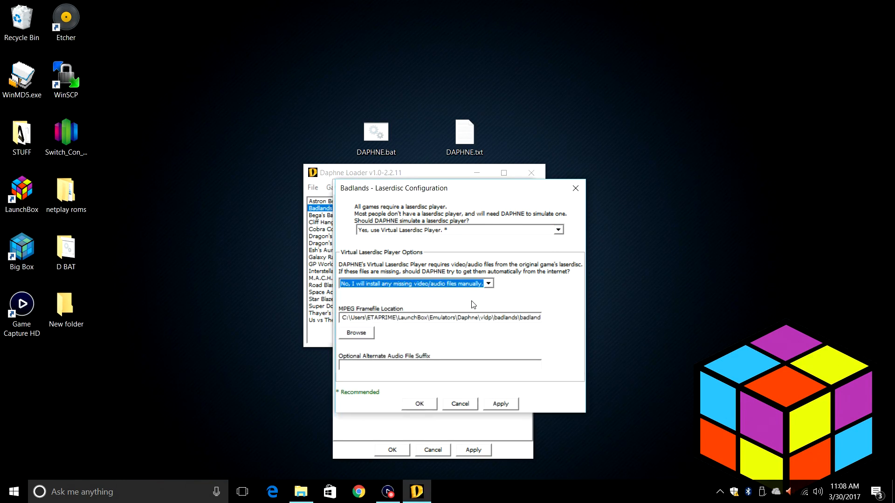
- Set Badlands' MPEG framefile to badlands.txt from the desktop's Daphne\vldp\badlands folder, apply and accept the configuration, and close the Daphne Loader
click(368, 333)
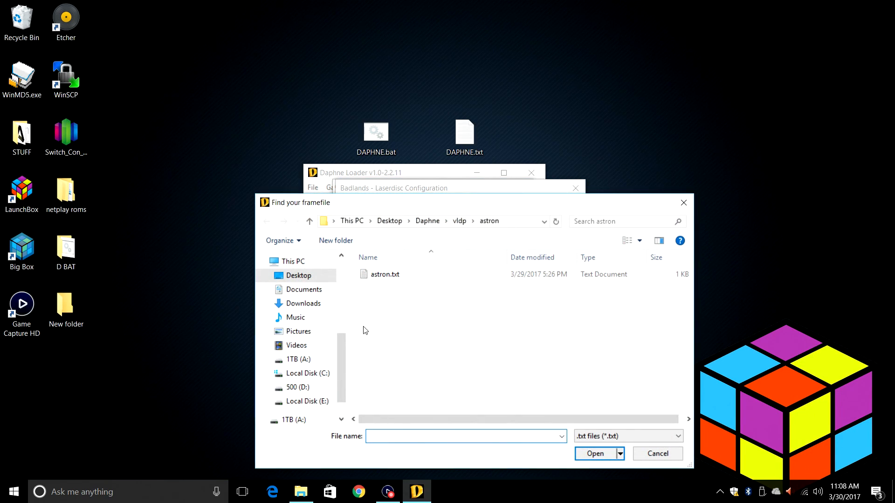
click(298, 276)
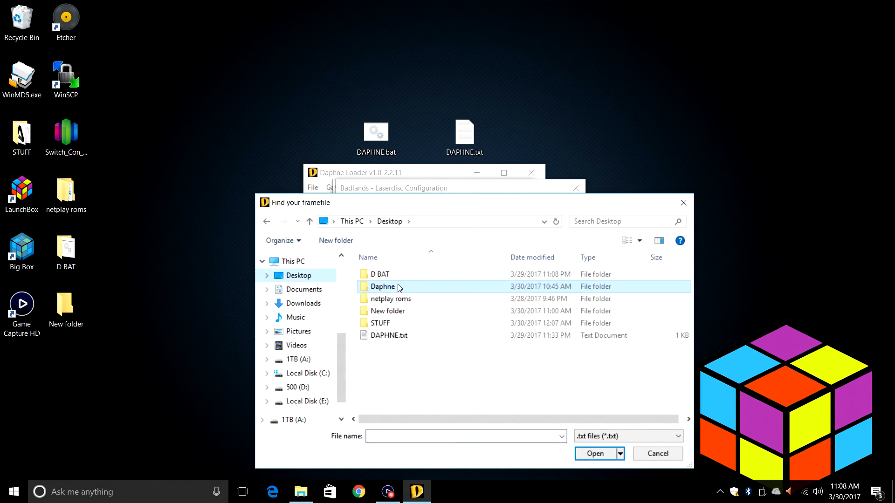
double_click(394, 287)
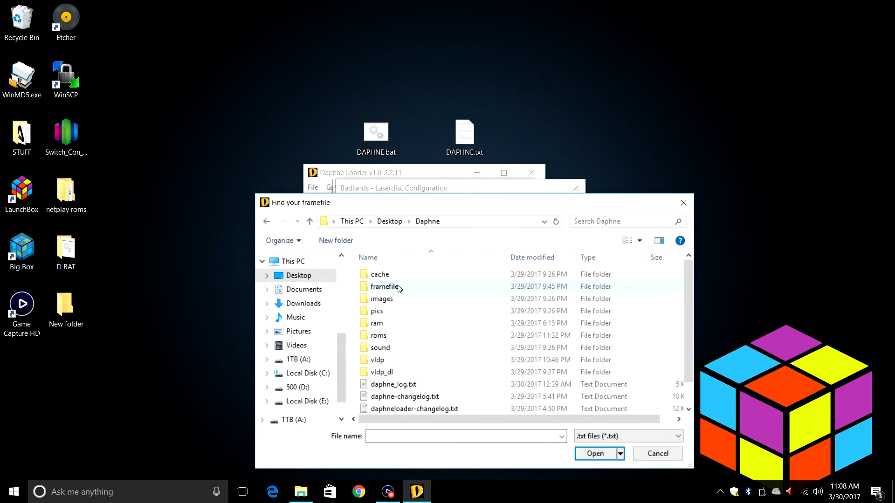
double_click(378, 361)
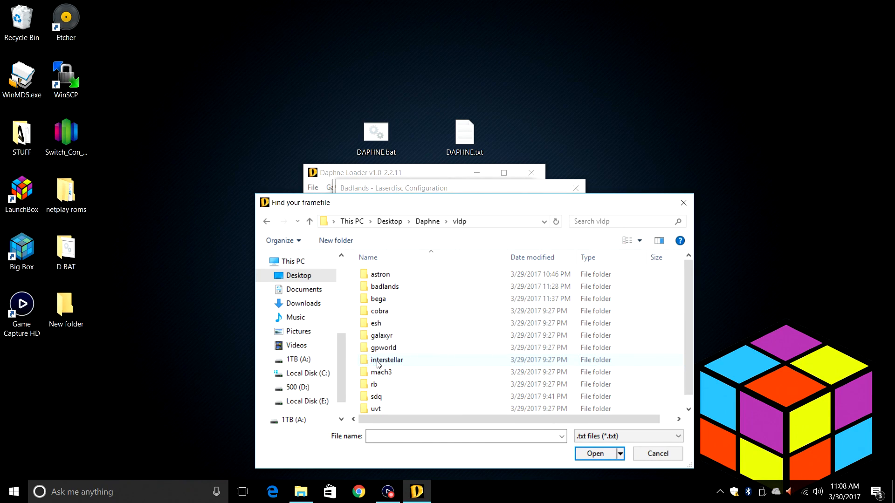
double_click(396, 288)
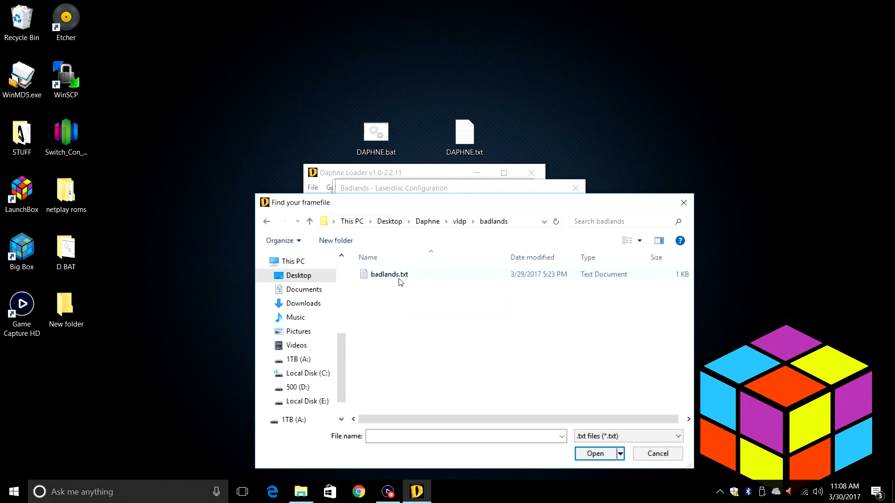
double_click(394, 275)
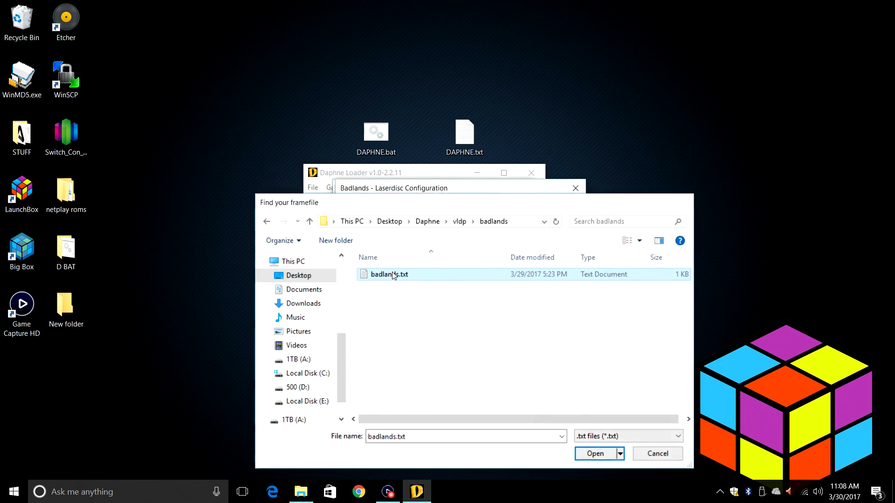
click(498, 404)
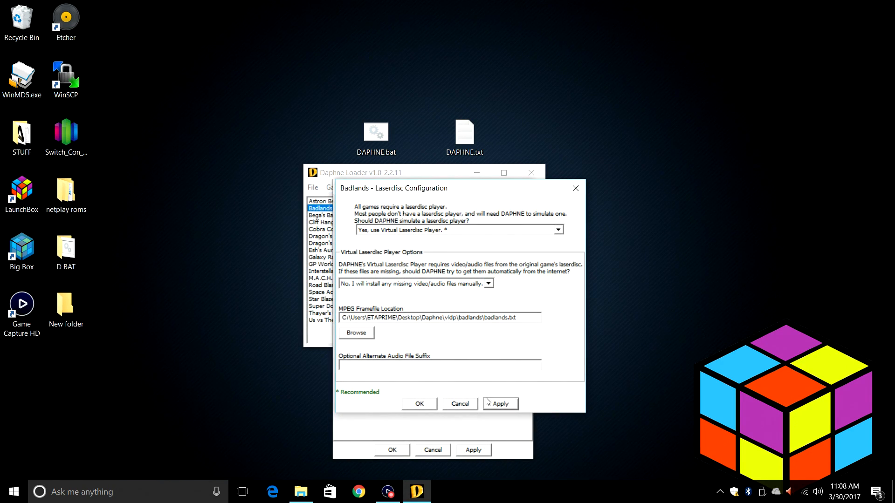
click(426, 405)
click(474, 450)
click(391, 450)
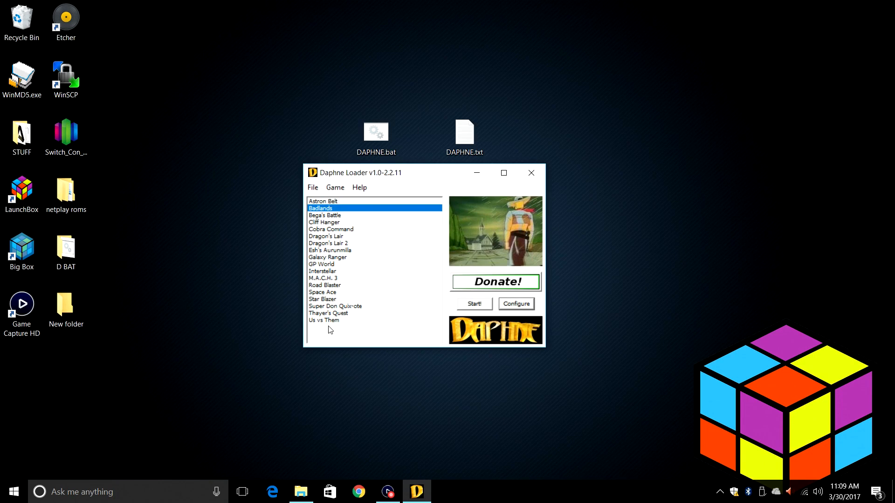
click(531, 173)
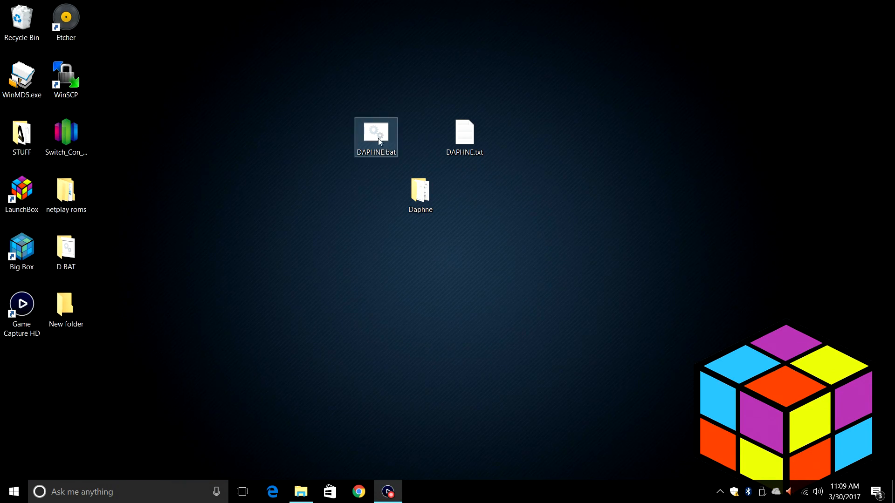
- Open DAPHNE.txt from the desktop, examine the relative framefile path in its launch command, and close the file
double_click(472, 143)
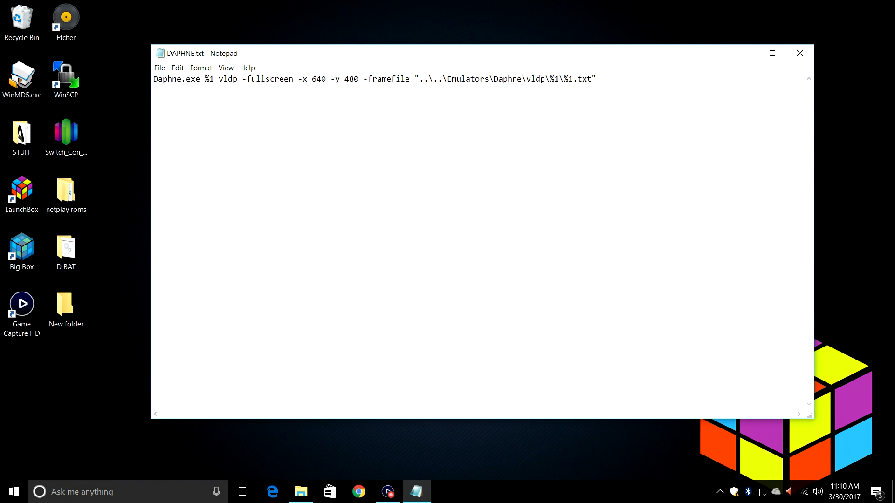
click(447, 78)
mouse_move(419, 79)
mouse_down()
mouse_move(538, 82)
mouse_move(420, 72)
mouse_up()
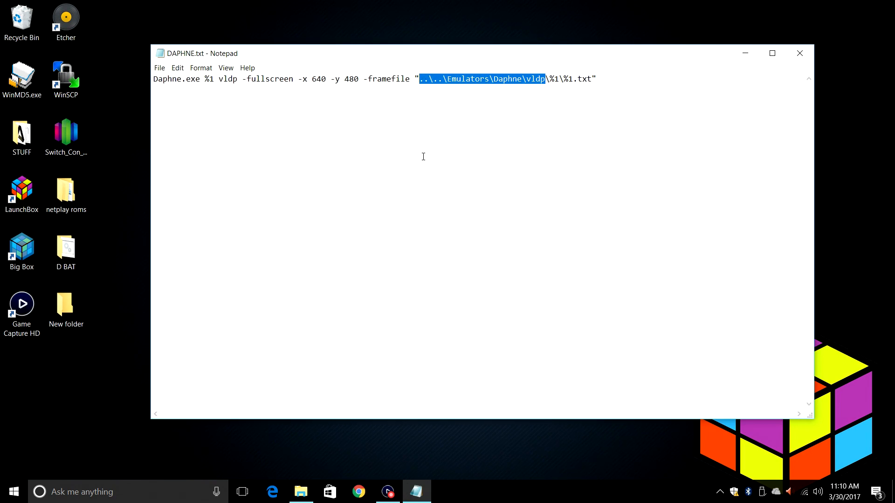
click(449, 112)
drag(449, 80, 488, 73)
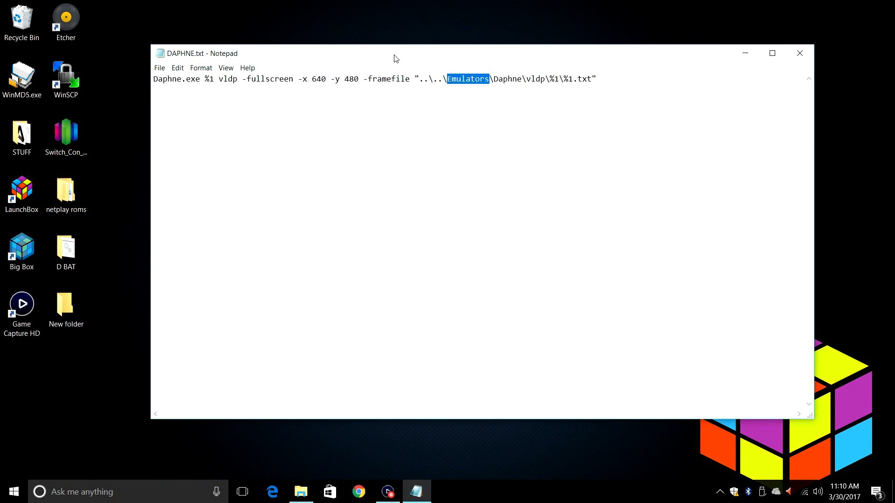
drag(419, 80, 448, 77)
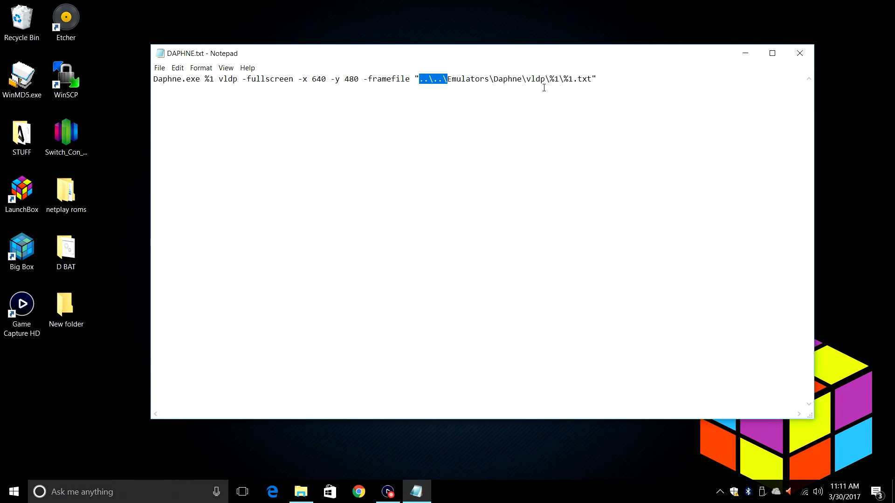
click(553, 169)
click(800, 53)
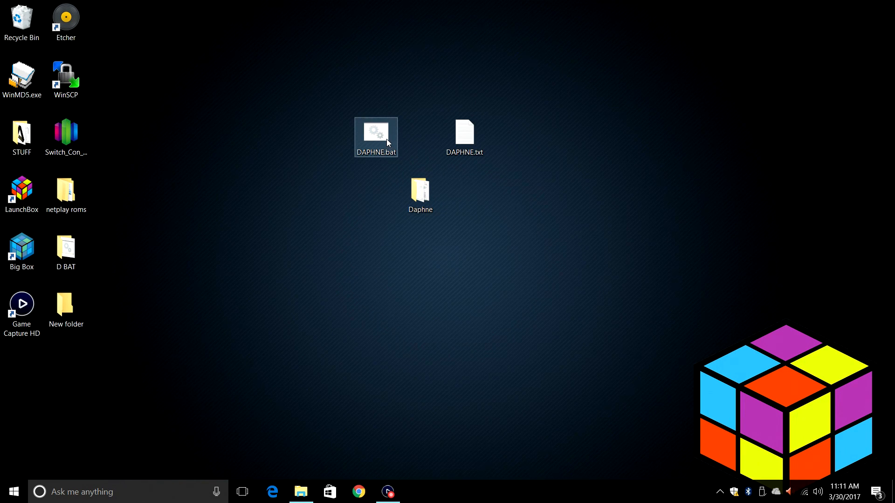
- Move DAPHNE.bat into the desktop's Daphne folder and dock a File Explorer window on half of the screen
drag(387, 139, 427, 191)
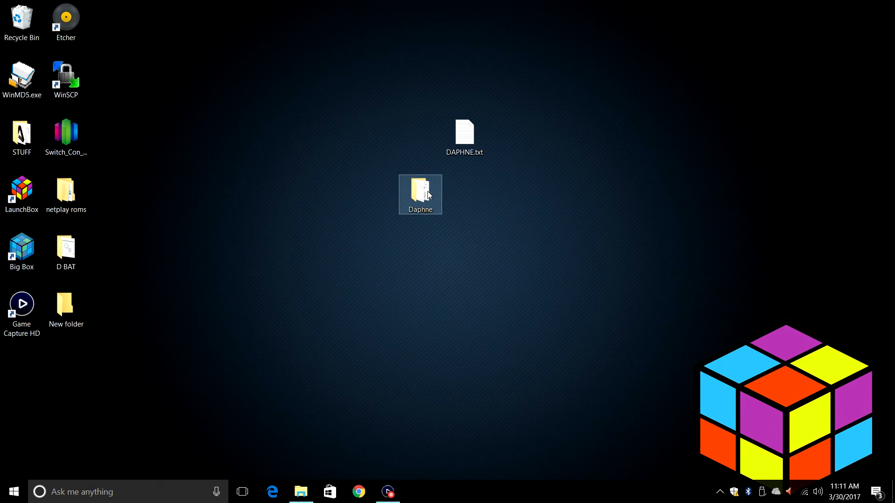
click(300, 495)
double_click(319, 4)
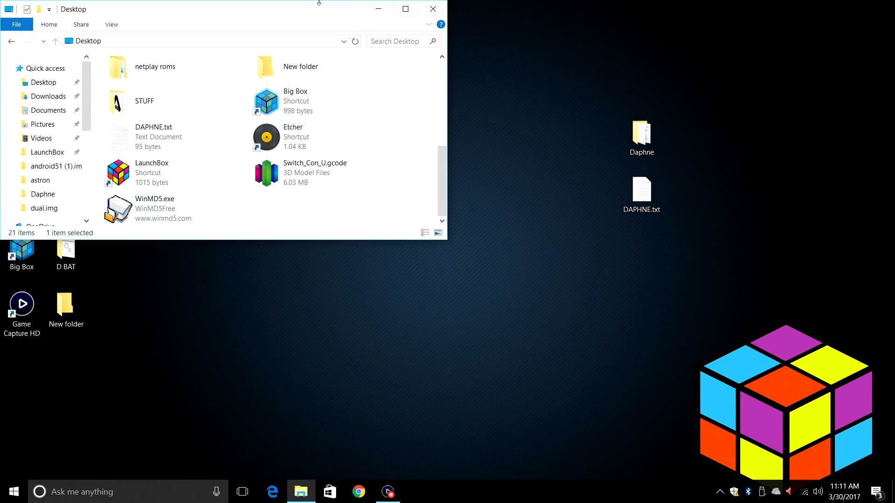
drag(303, 13, 1, 70)
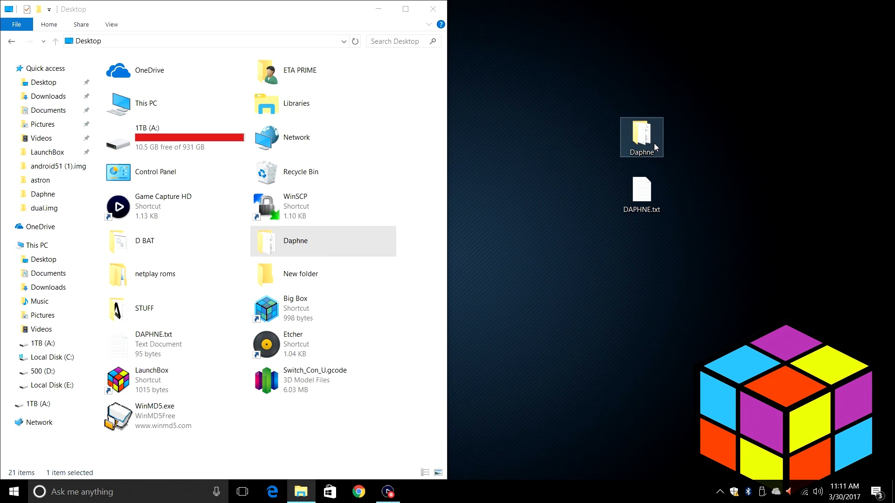
- Move the Daphne folder from the desktop into LaunchBox\Emulators under the user's folder on drive C, and close File Explorer
click(55, 357)
double_click(136, 256)
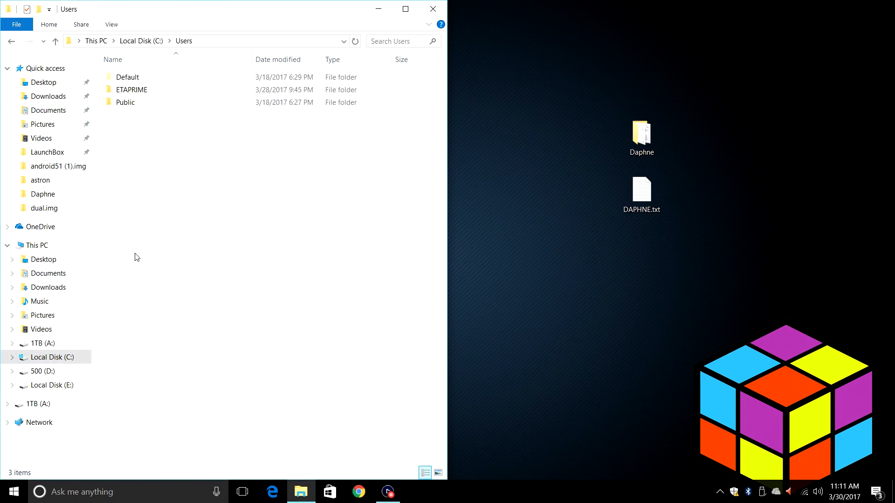
double_click(146, 95)
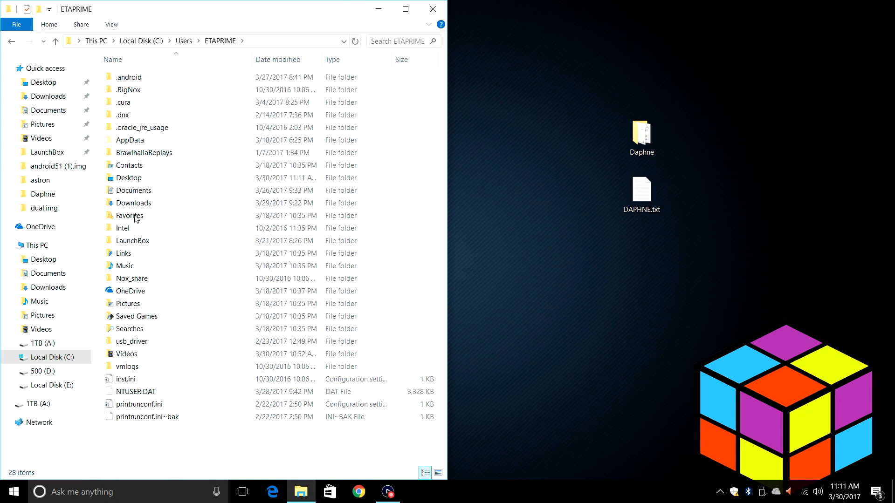
double_click(140, 240)
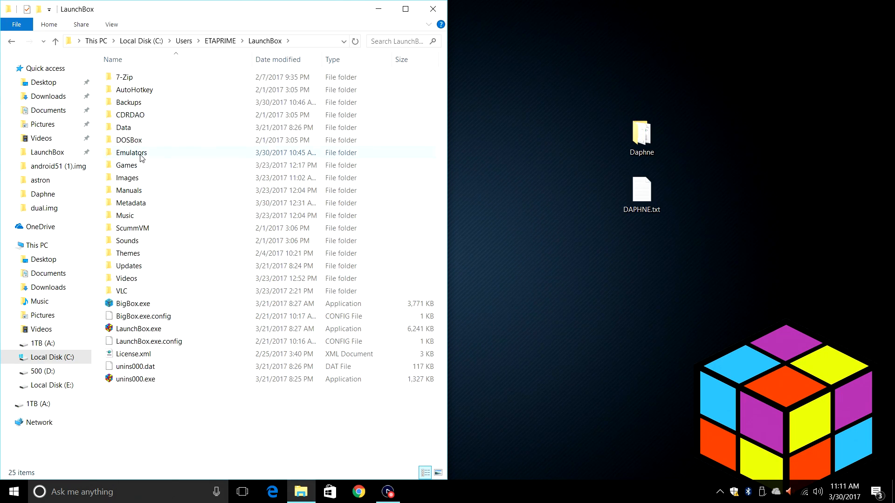
double_click(132, 153)
drag(630, 143, 115, 164)
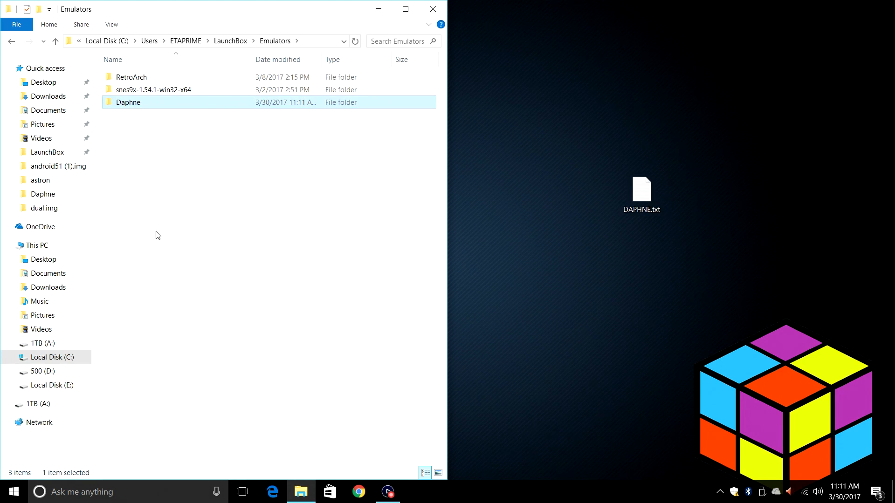
click(11, 41)
click(10, 42)
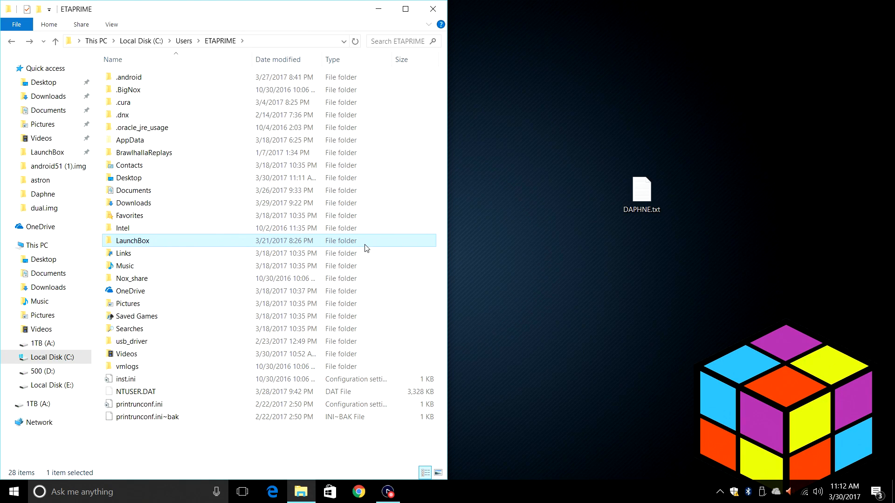
click(432, 8)
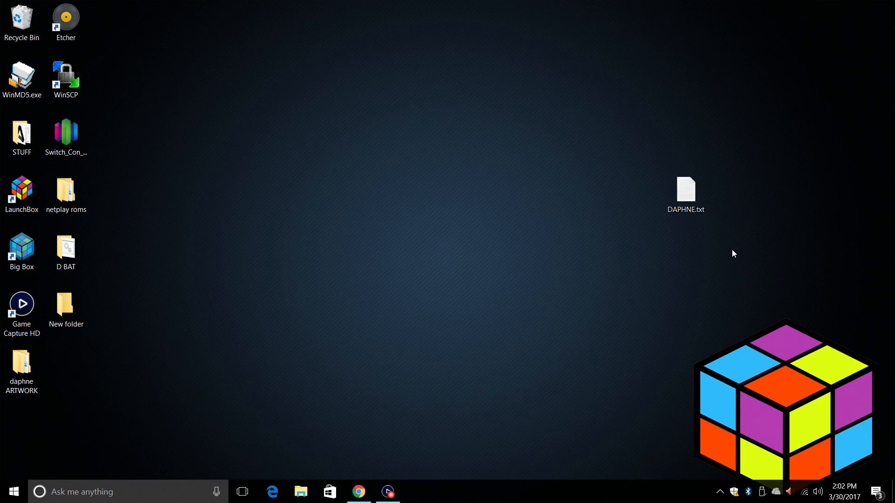
- Examine the daphne ARTWORK folder on the desktop and its Advertisement Flyer - Front images, and close the window
double_click(33, 370)
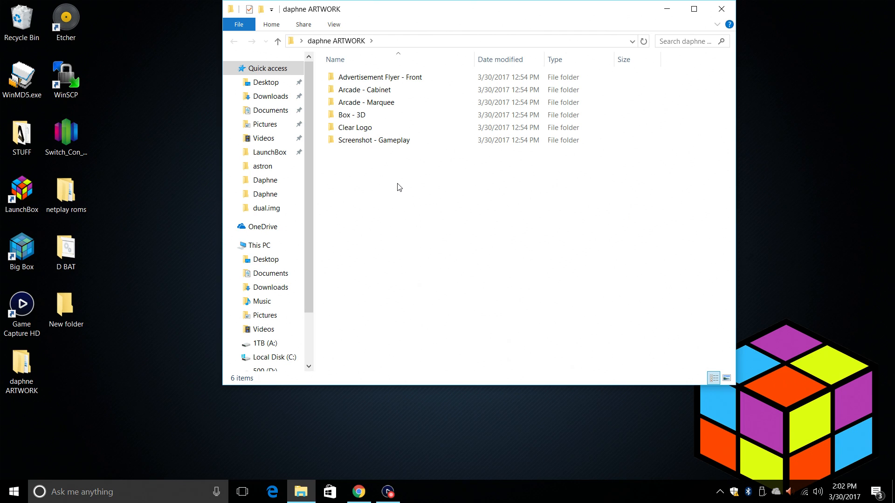
double_click(386, 79)
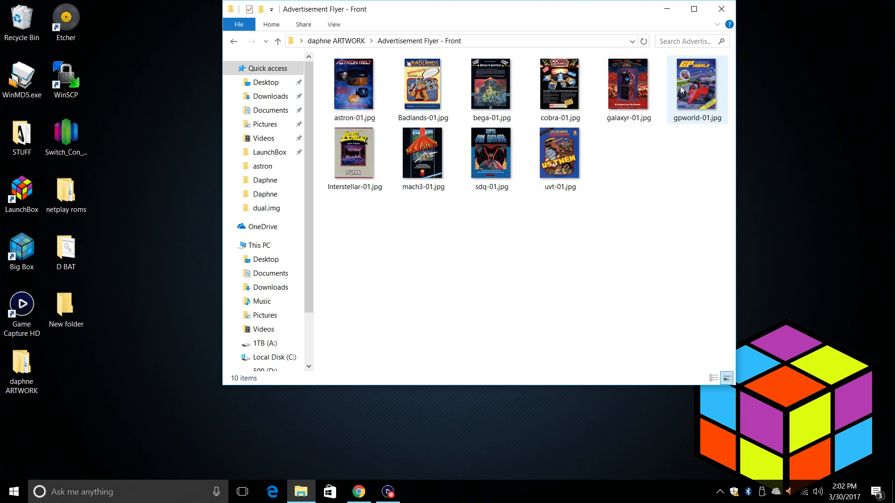
click(721, 9)
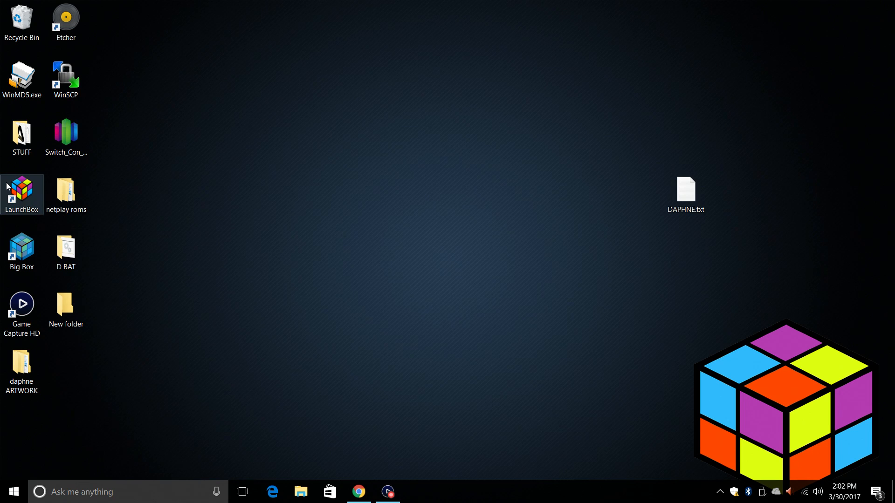
- Switch to LaunchBox and start importing ROM files, advancing the import wizard to the file selection page
double_click(22, 191)
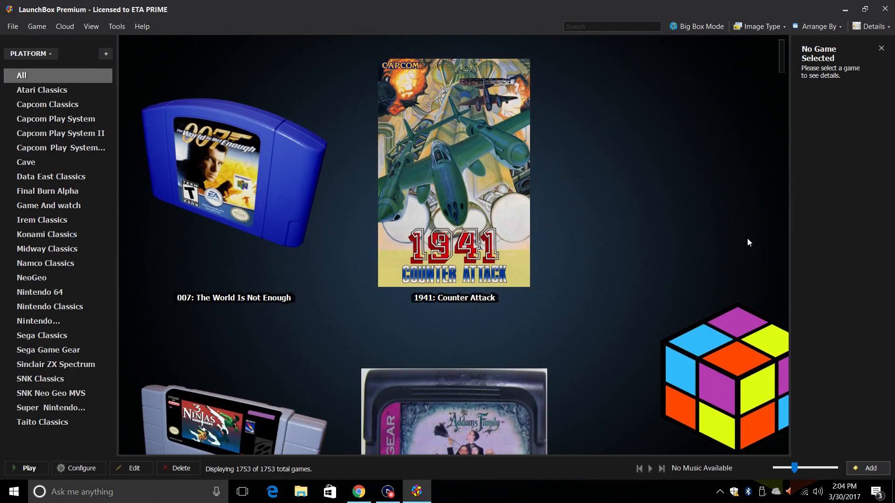
click(115, 26)
mouse_move(143, 191)
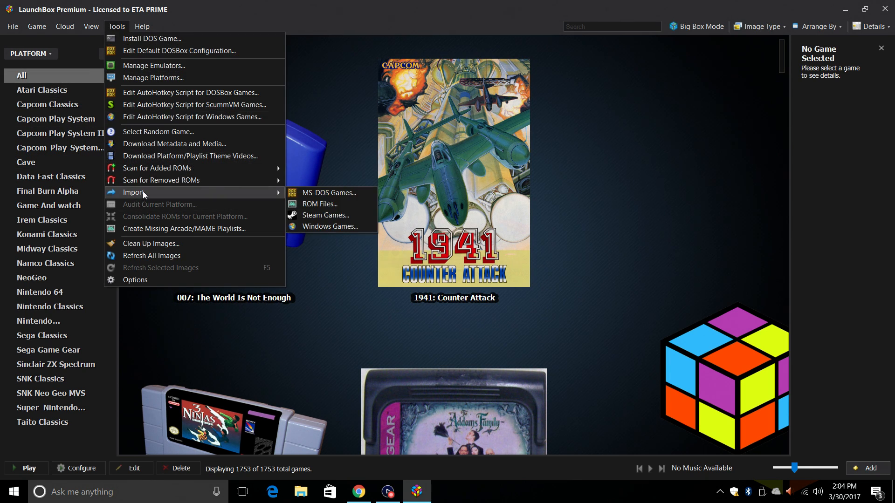
click(324, 205)
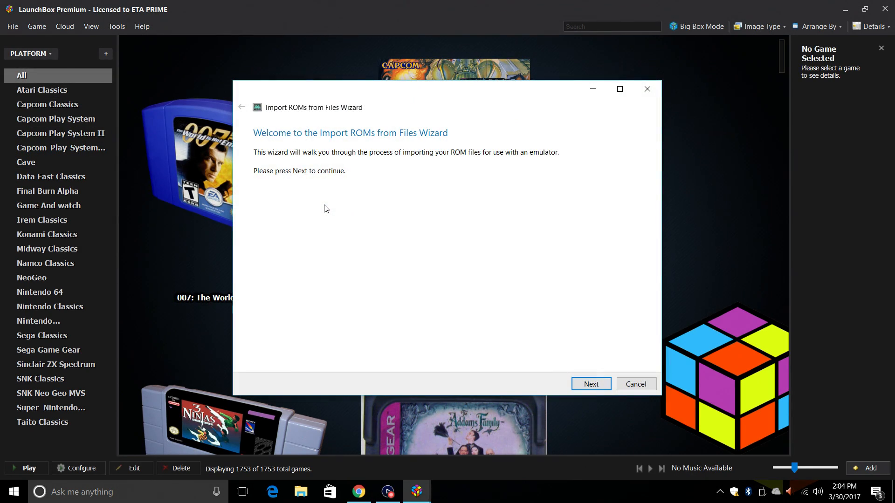
click(581, 381)
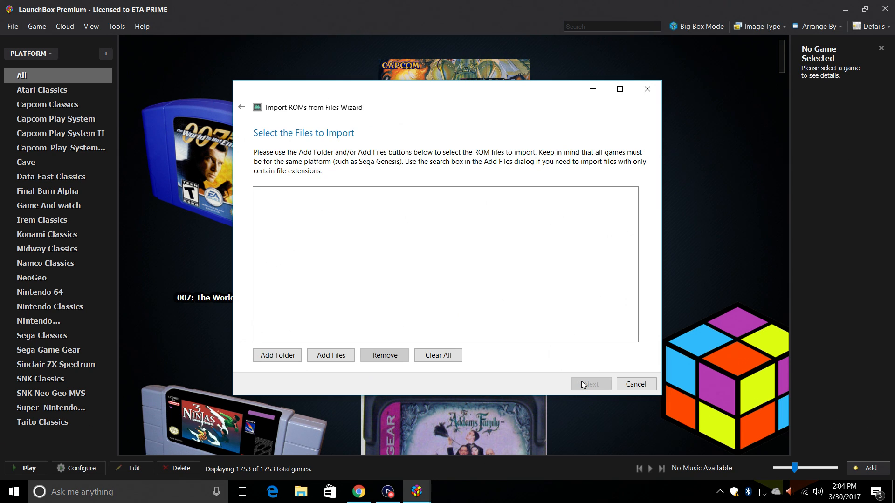
- Start adding files to the import and browse to LaunchBox\Emulators\Daphne\vldp under the user's folder on drive C
click(346, 356)
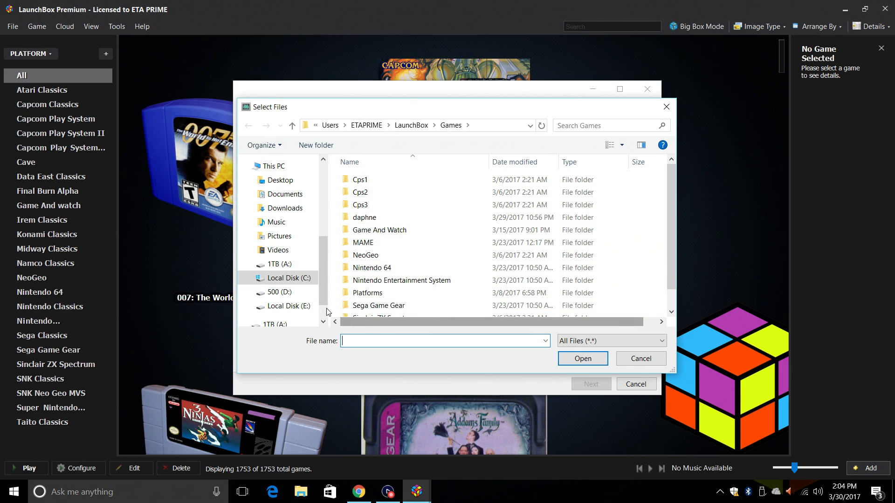
click(289, 278)
double_click(359, 313)
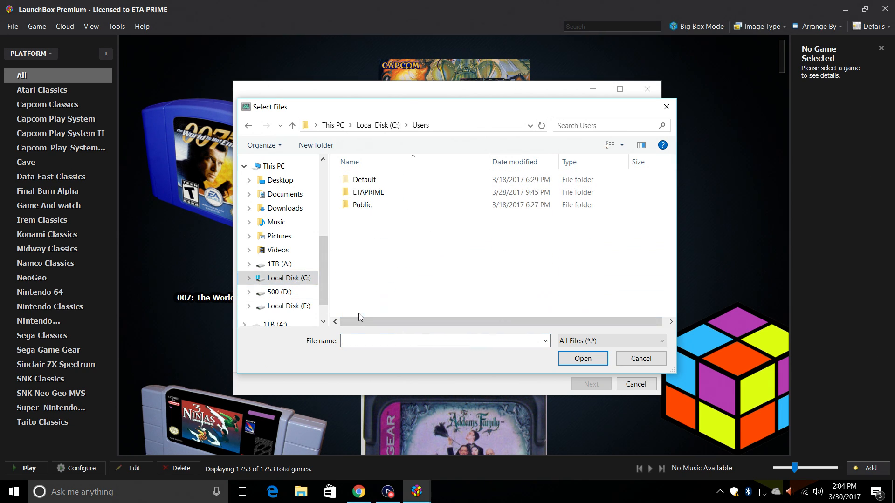
double_click(372, 195)
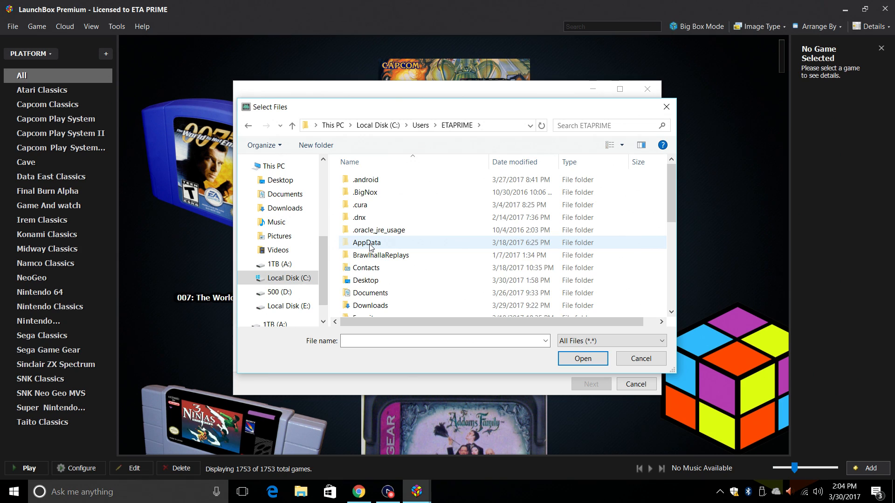
scroll(373, 244, down, 2)
double_click(375, 268)
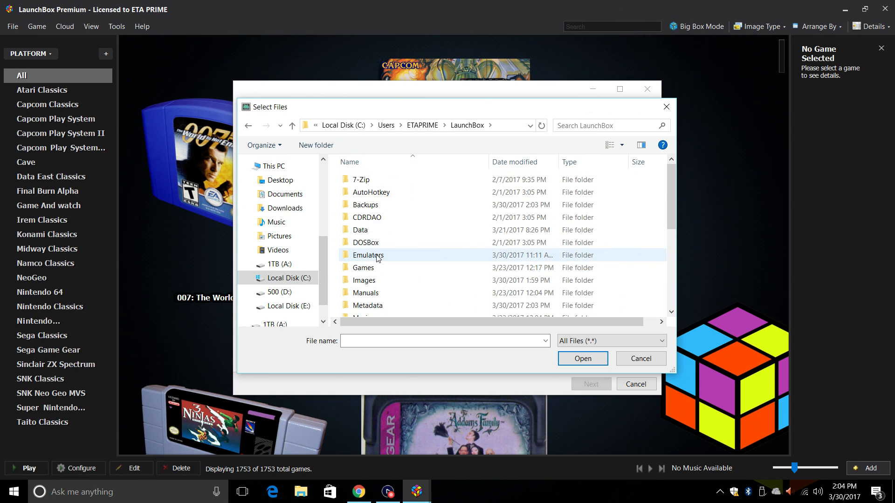
double_click(378, 257)
click(370, 183)
double_click(370, 183)
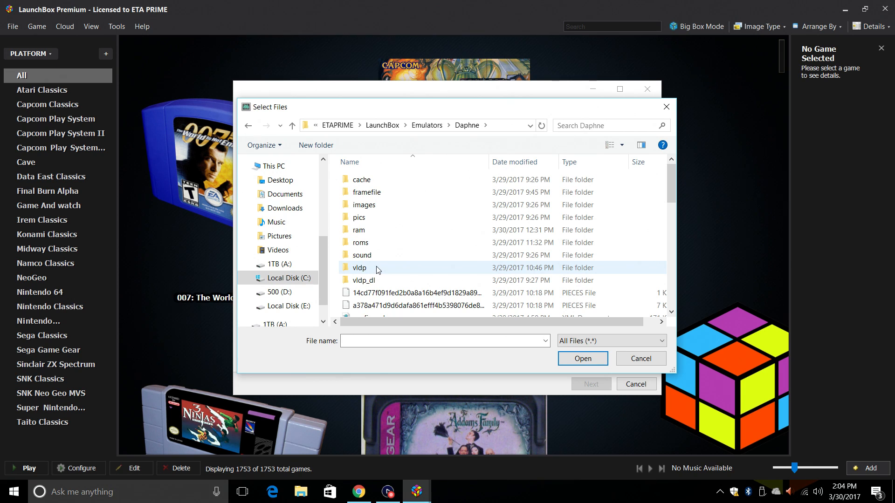
double_click(593, 273)
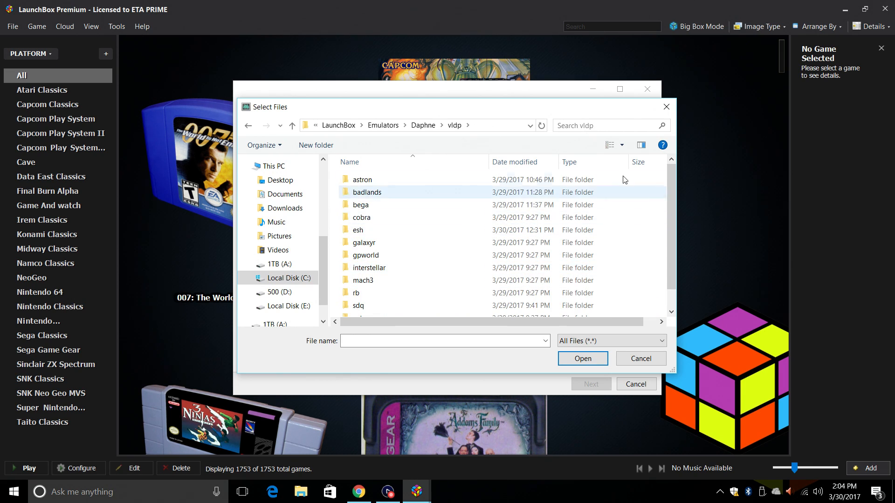
- Search the vldp folder for .txt files and add all the results to the import list
click(611, 127)
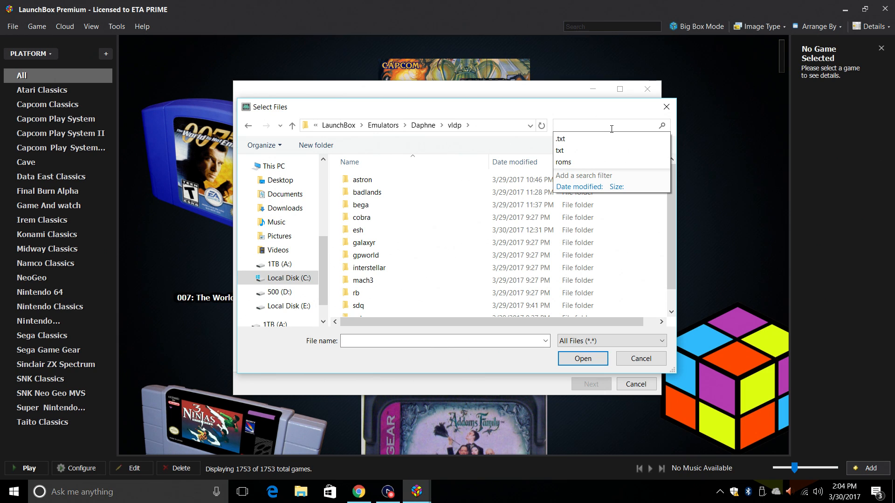
text(.txt)
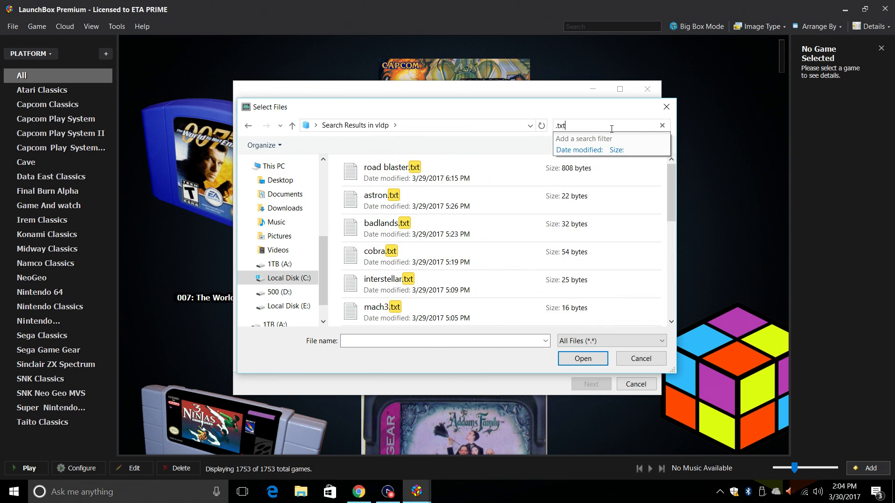
drag(536, 165, 485, 278)
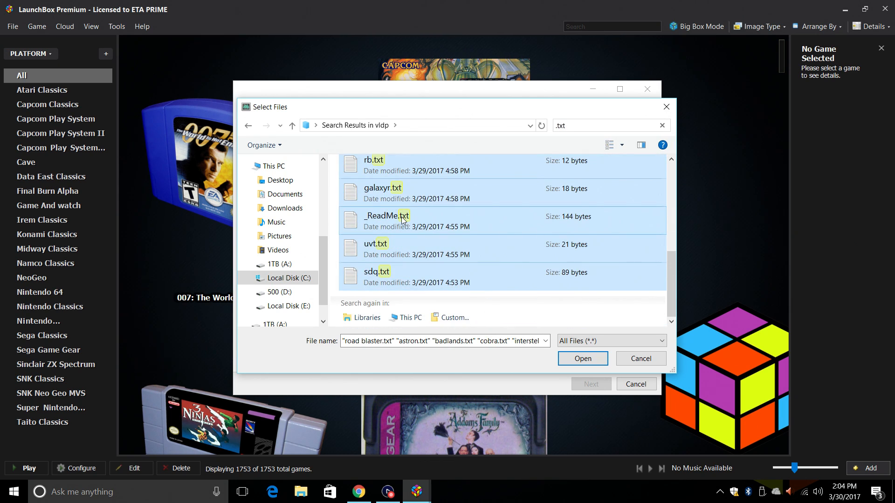
click(578, 364)
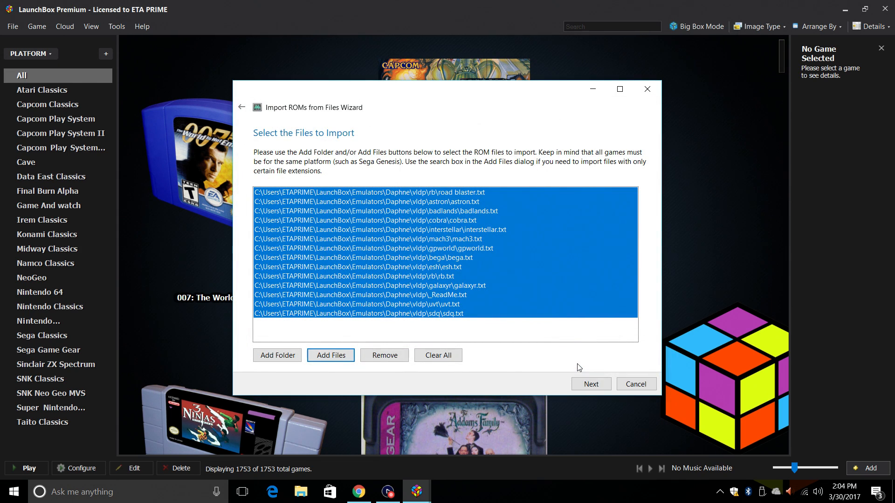
- Set the platform for the imported ROMs to Daphne and advance to the emulator choice
click(585, 385)
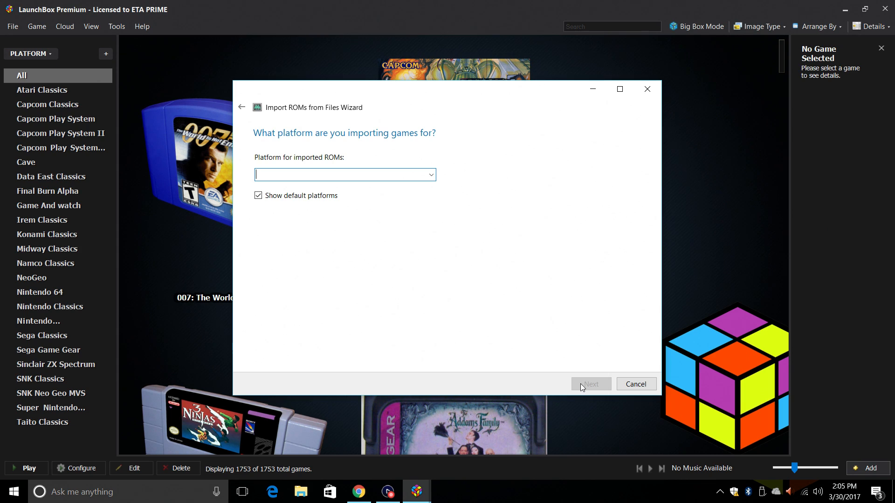
text(D)
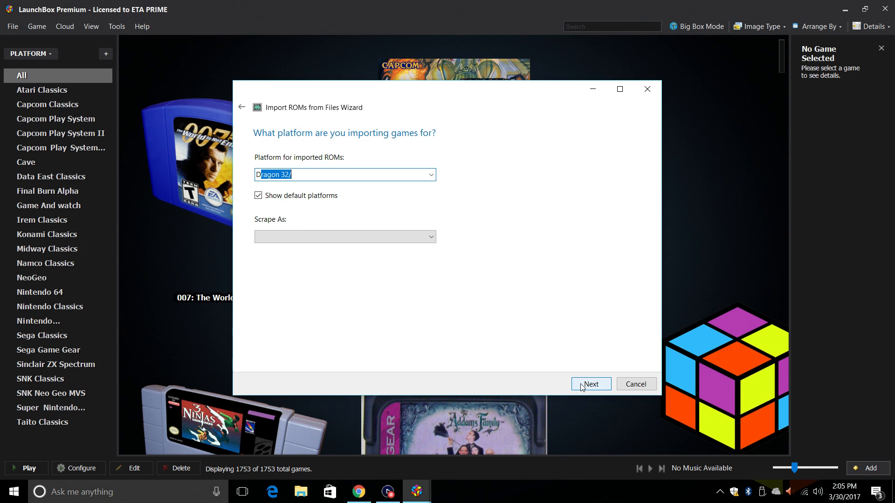
text(aphne)
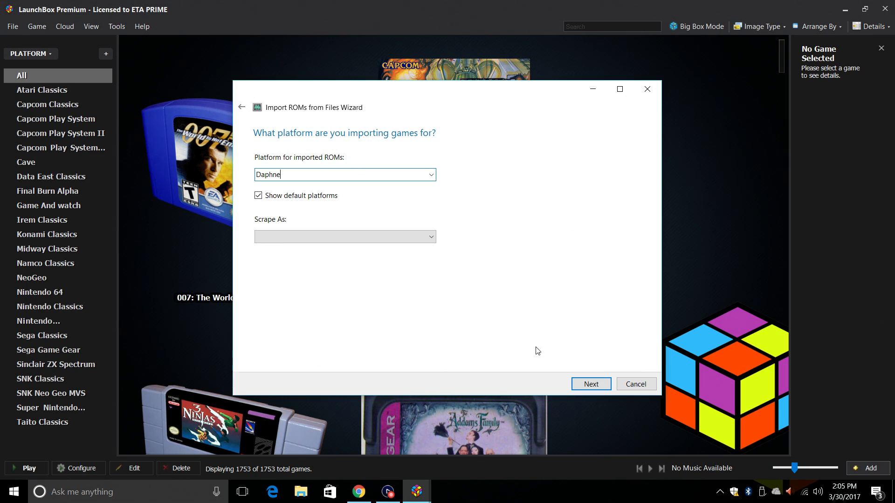
click(592, 391)
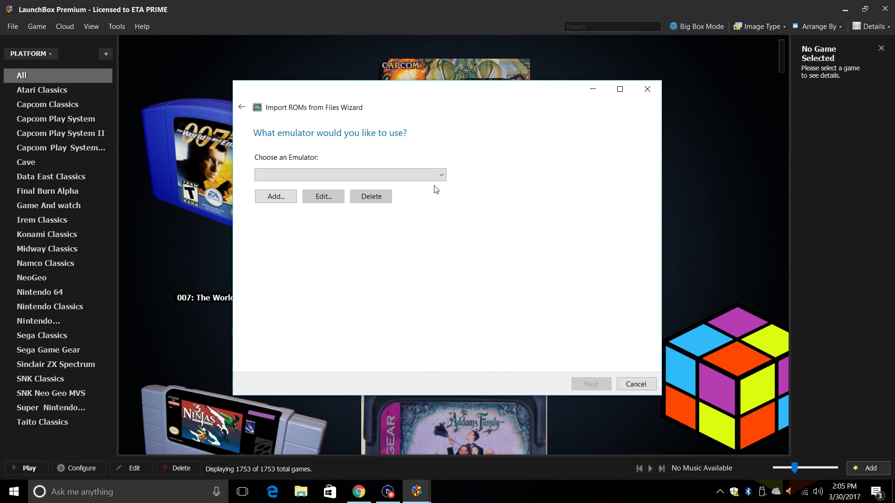
- Add an emulator named Daphne that runs Emulators\Daphne\DAPHNE.bat, using no quotes and the file name only without extension or folder path
click(290, 199)
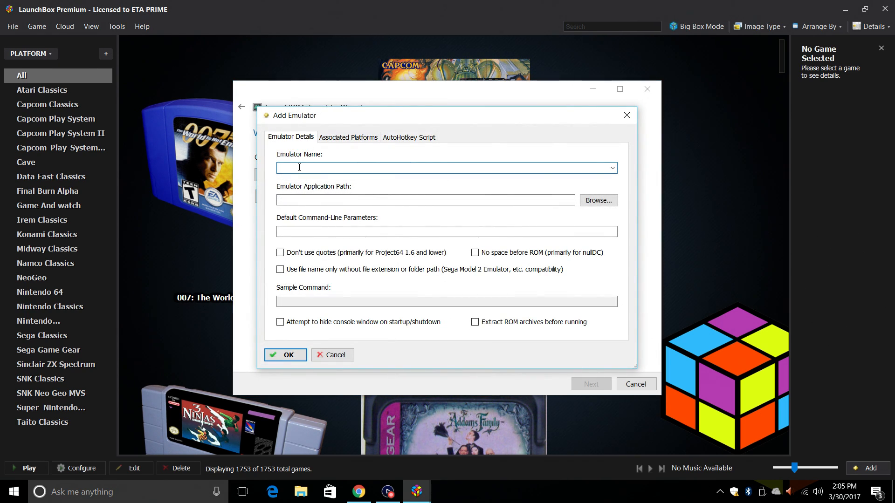
text(Daphne)
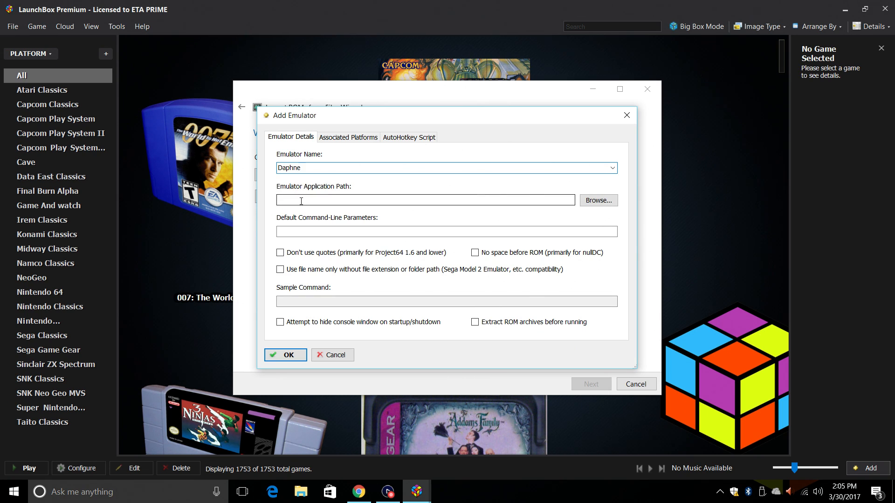
click(601, 200)
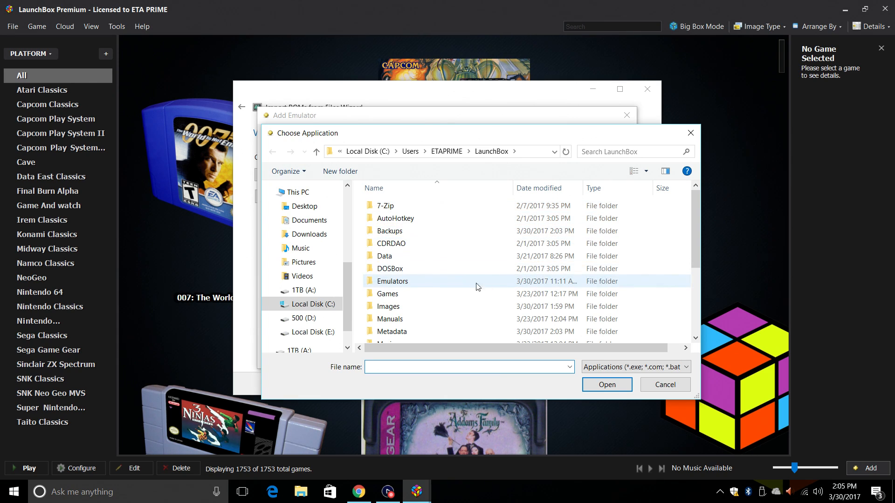
click(409, 286)
double_click(410, 284)
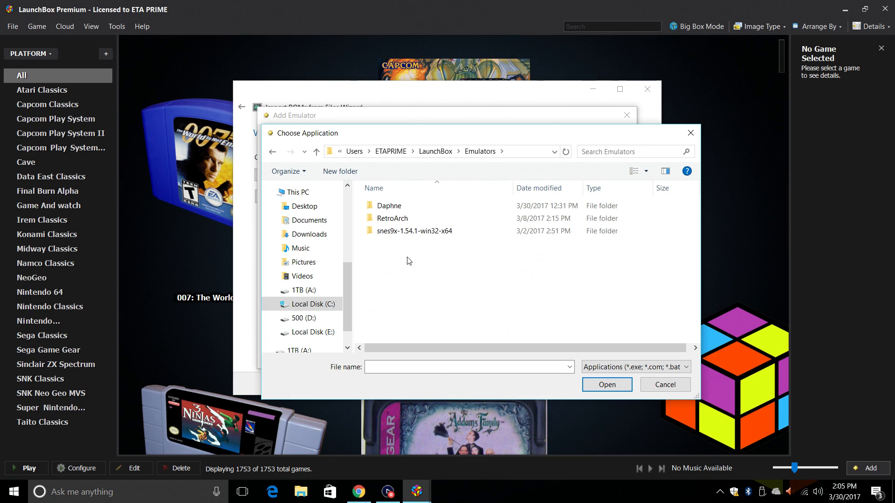
double_click(397, 205)
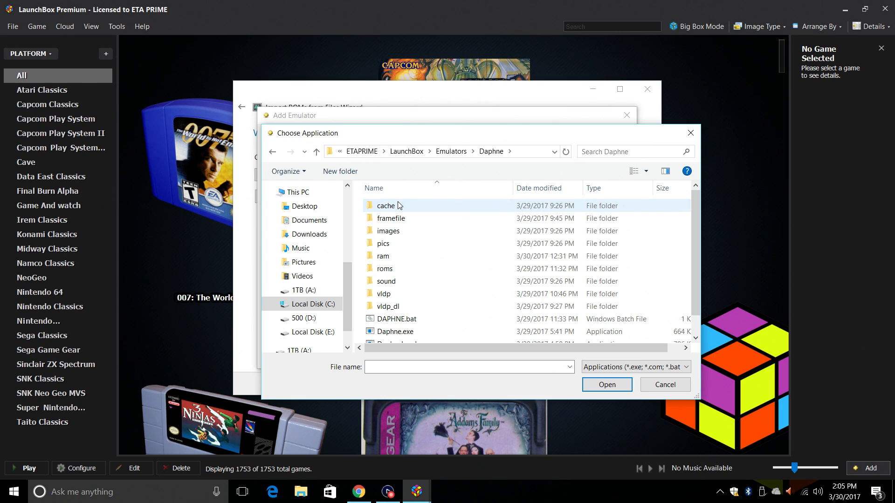
double_click(420, 320)
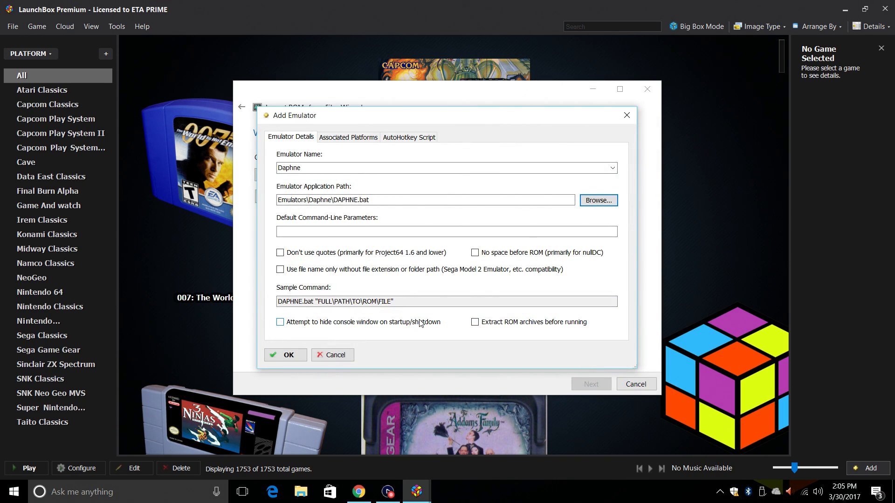
click(280, 253)
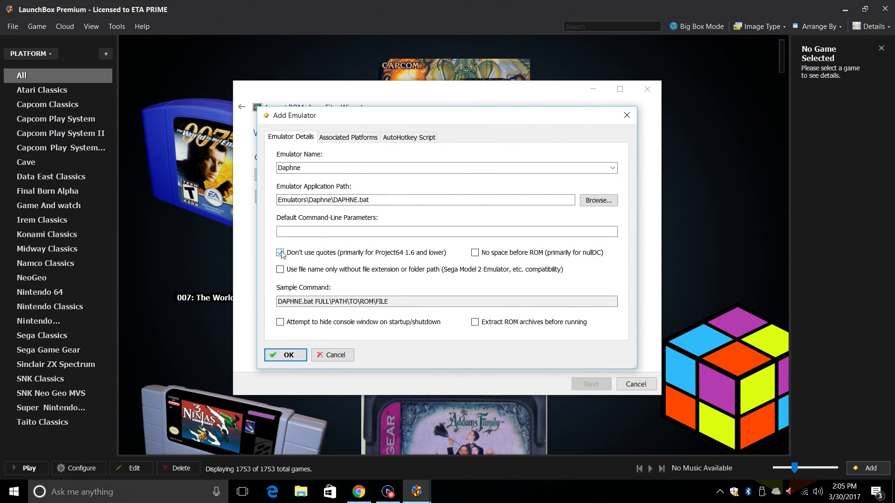
click(280, 269)
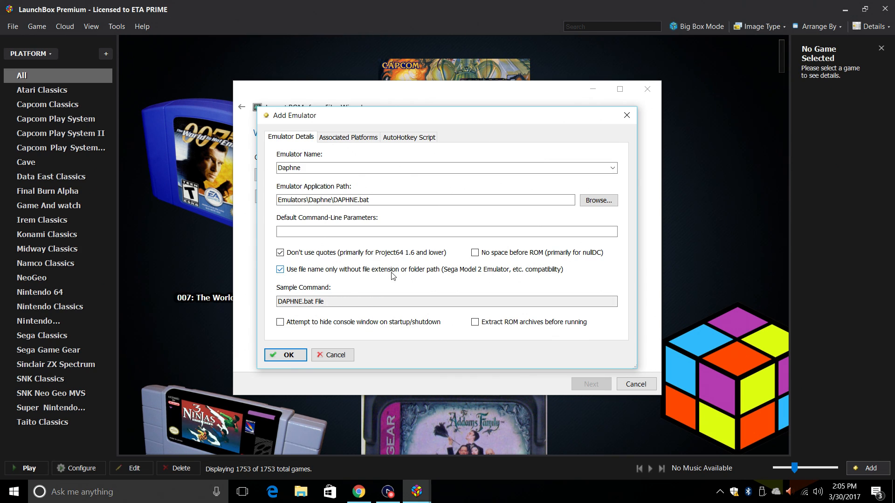
- Associate the new emulator with the Daphne platform as its default emulator and save it
click(371, 138)
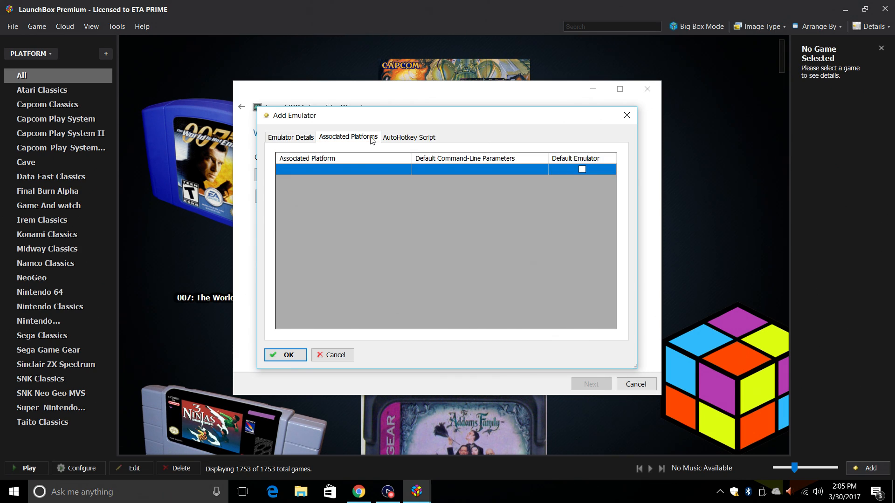
click(357, 170)
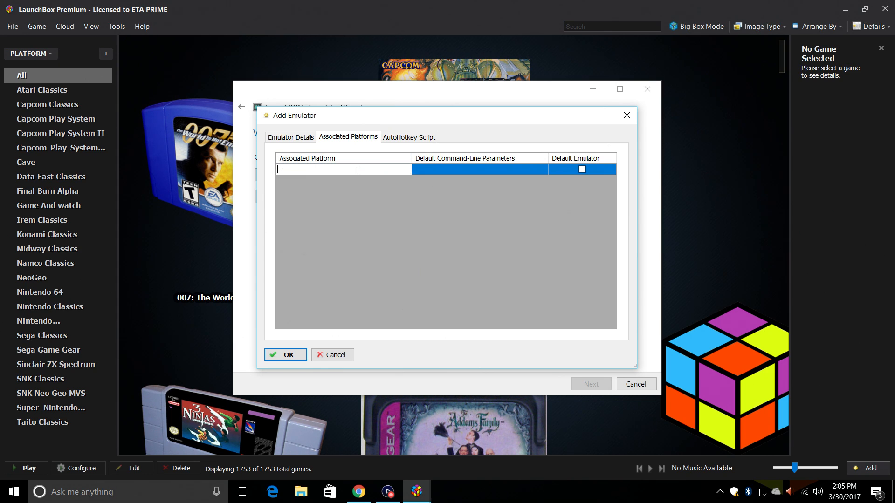
text(Daphne)
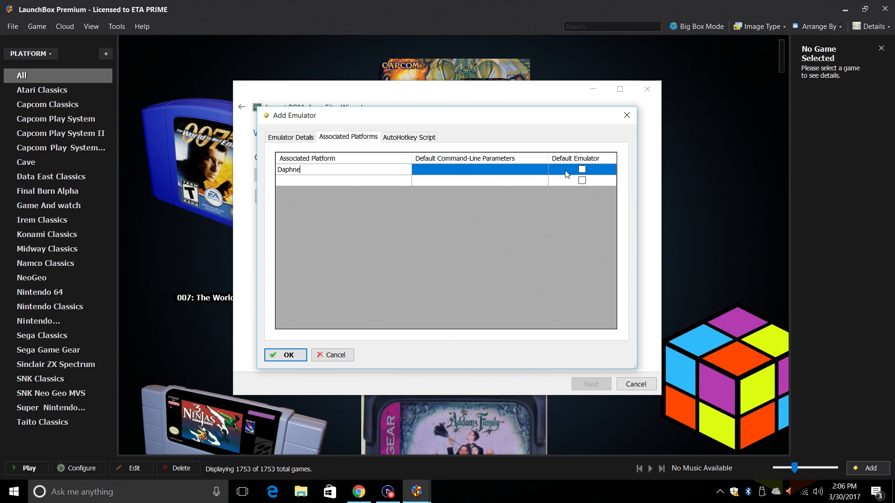
click(580, 170)
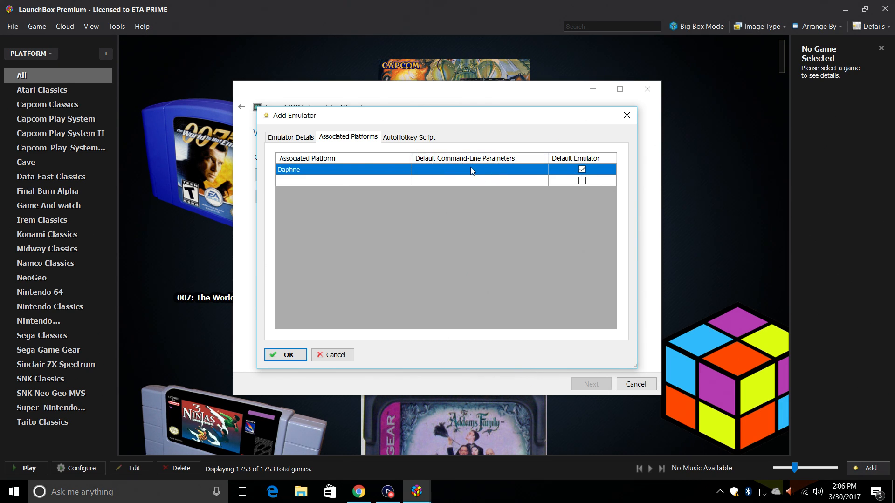
click(294, 356)
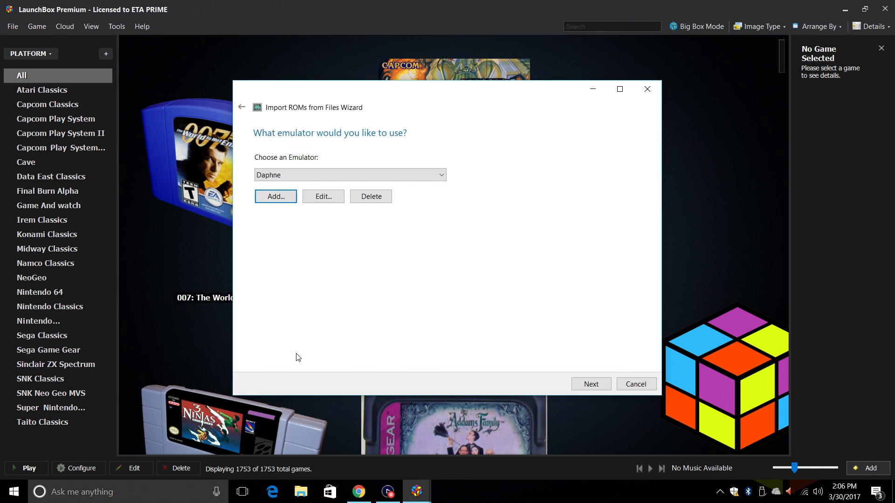
- Use the files in their current location and advance to the import review, keeping the offered metadata, media and custom options
click(589, 383)
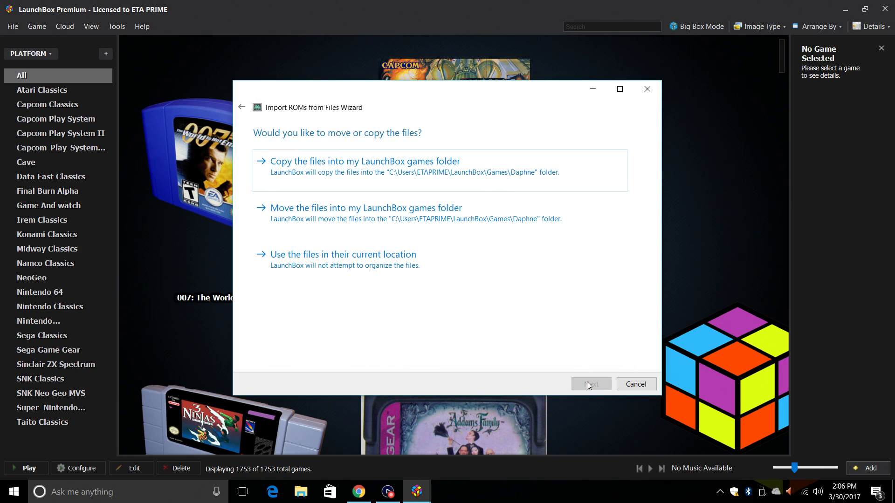
click(367, 267)
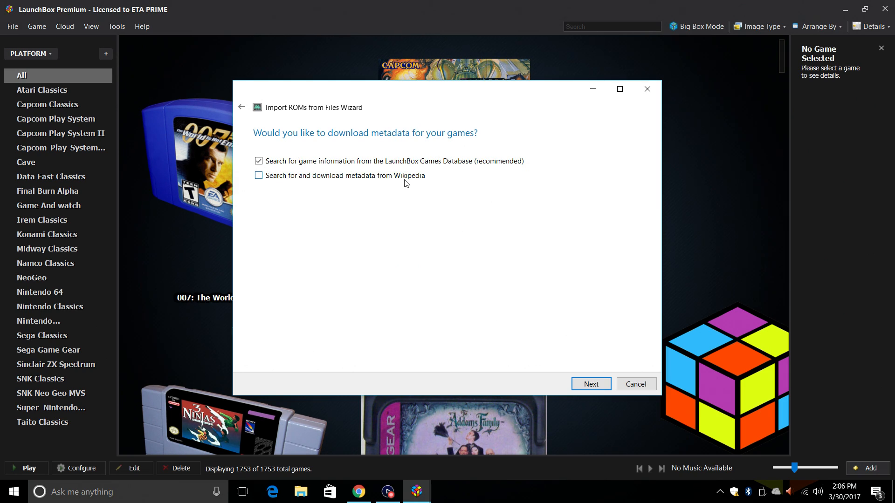
click(592, 385)
click(596, 387)
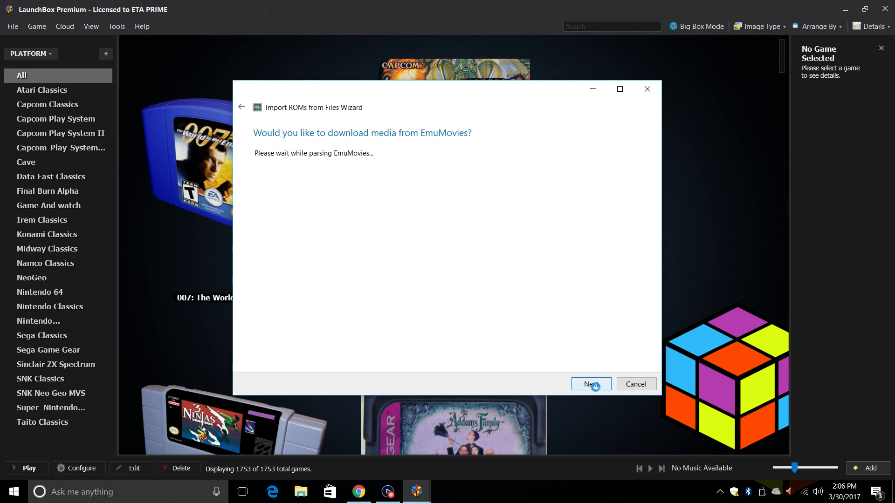
click(596, 386)
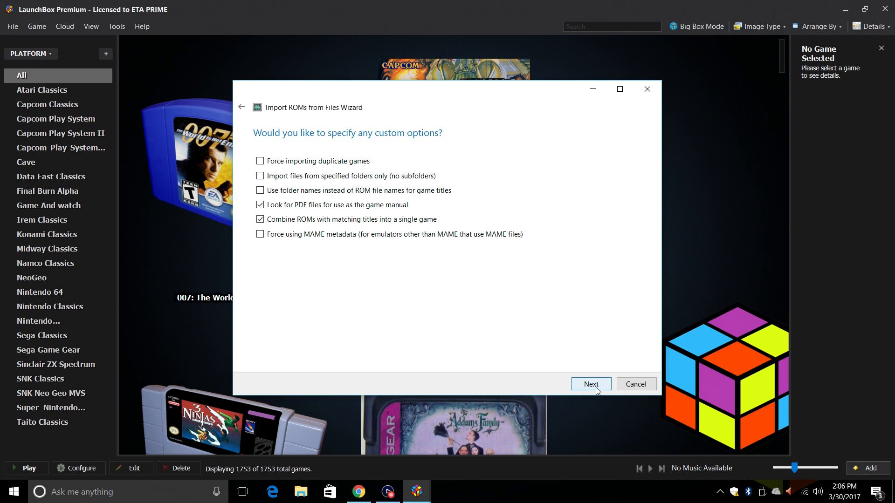
click(588, 384)
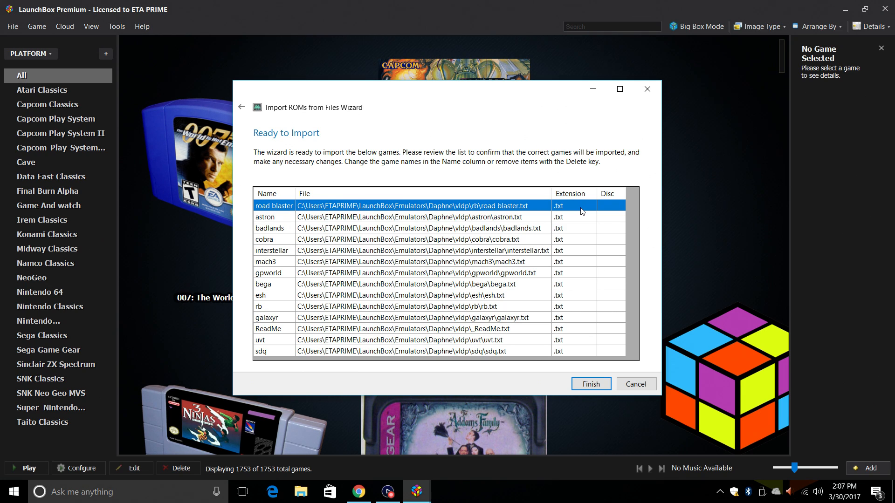
- Finish importing the listed games, dismiss the import message and open the Daphne platform
click(589, 385)
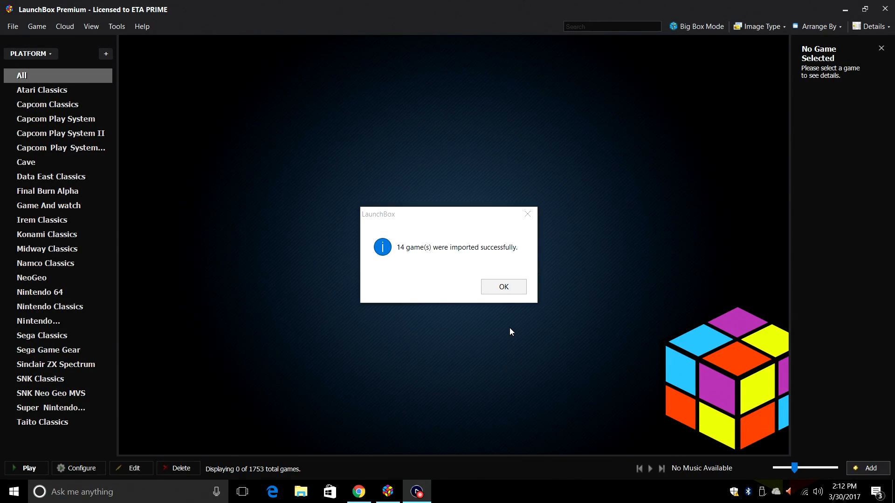
click(496, 289)
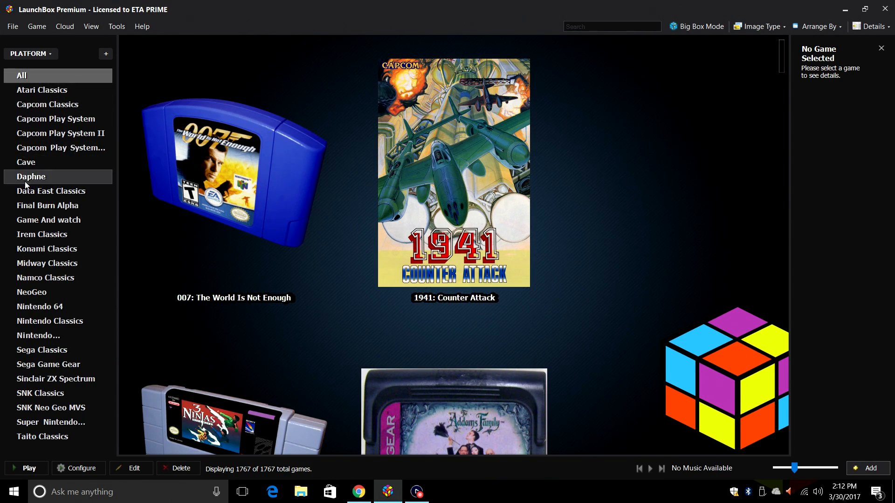
click(51, 178)
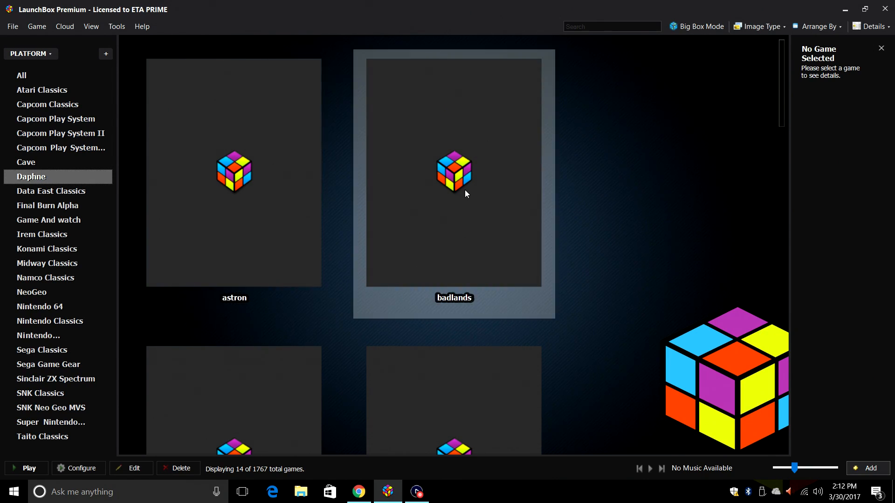
- Open the images folder of the badlands game and go up to LaunchBox's Images\Daphne folder
right_click(414, 184)
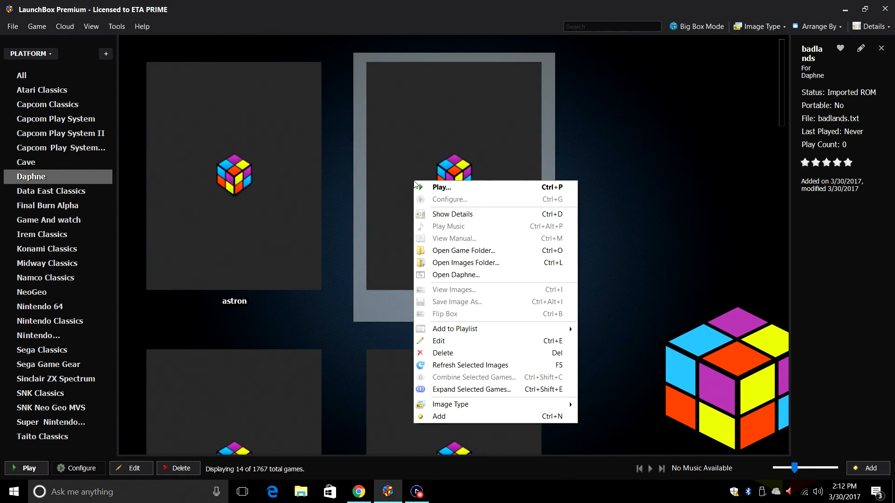
click(472, 264)
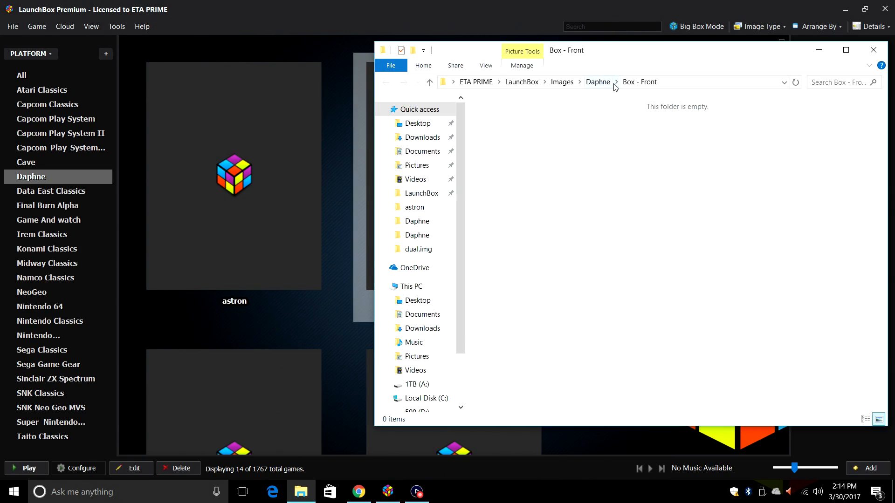
click(600, 83)
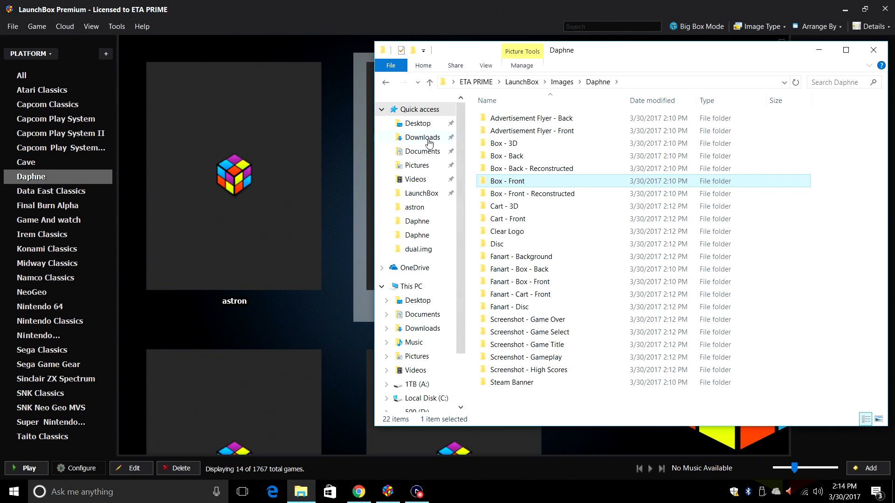
- Open the Desktop in a separate window and move the entire contents of its daphne ARTWORK folder into Images\Daphne
right_click(416, 125)
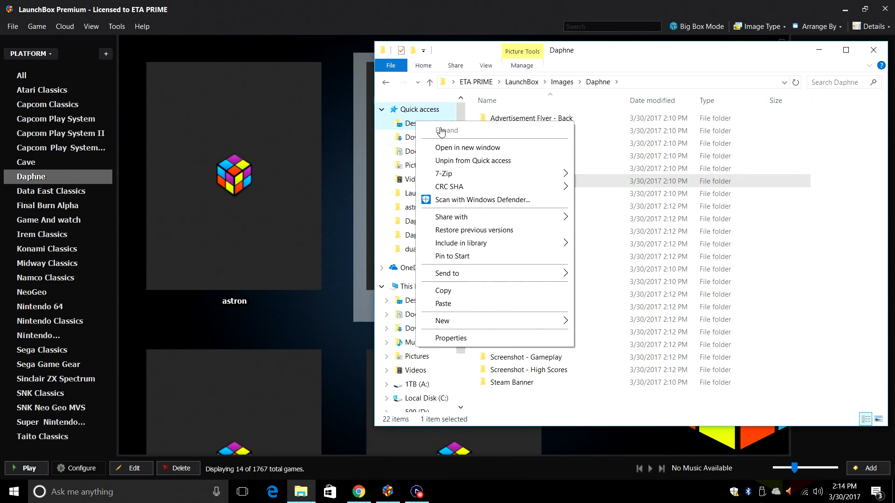
click(479, 152)
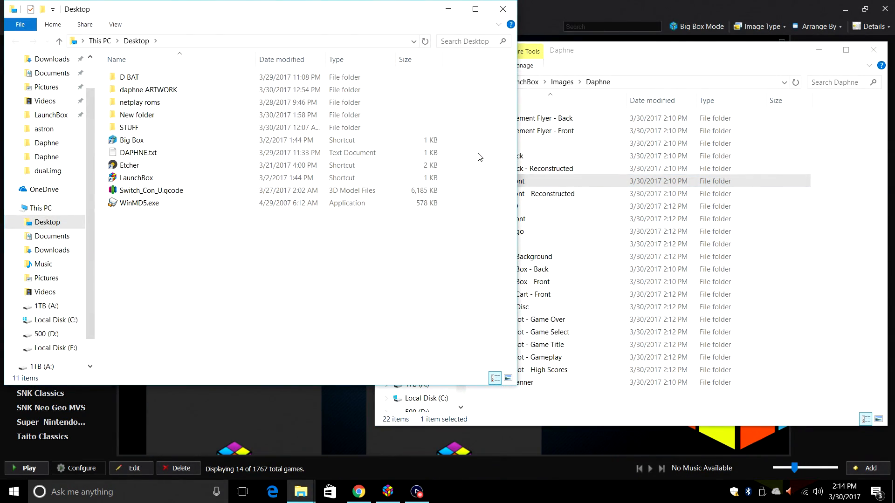
double_click(173, 90)
drag(218, 197, 822, 279)
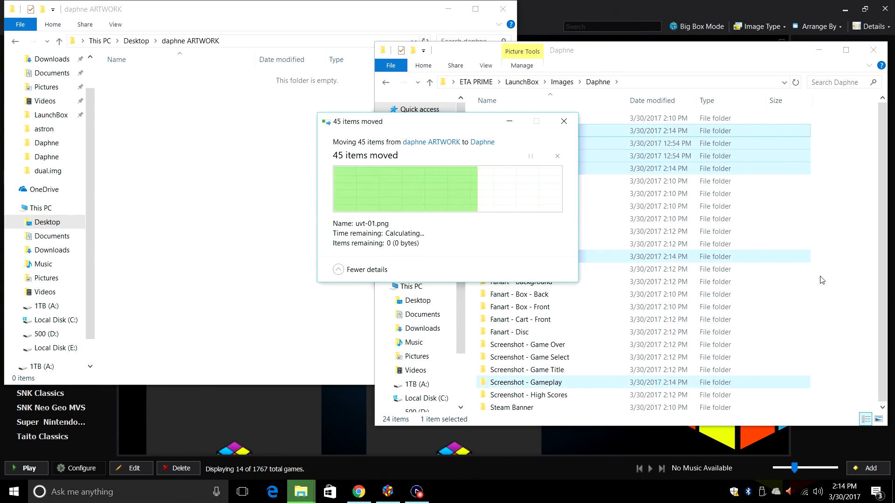
- Close both folder windows and refresh all images in LaunchBox
click(873, 50)
click(507, 10)
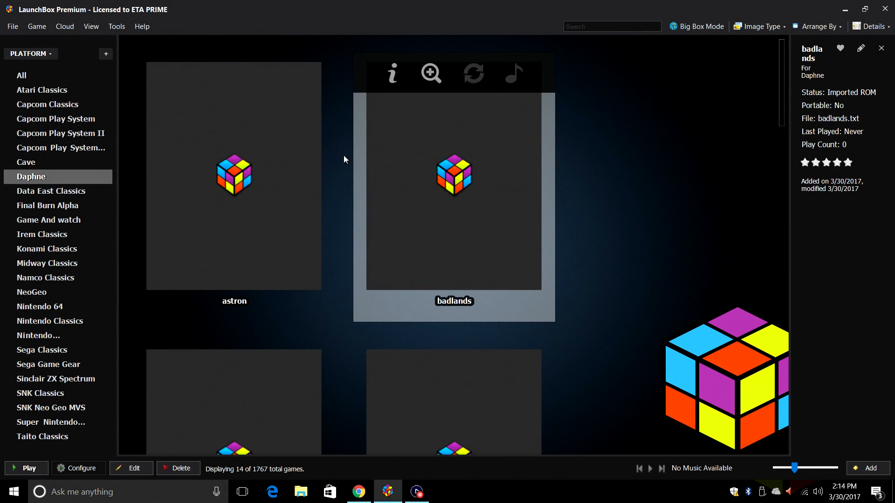
click(106, 28)
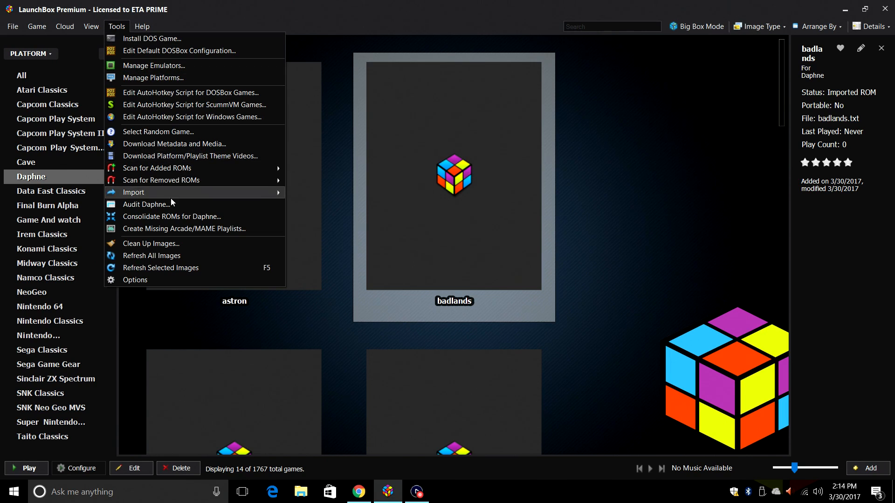
click(191, 256)
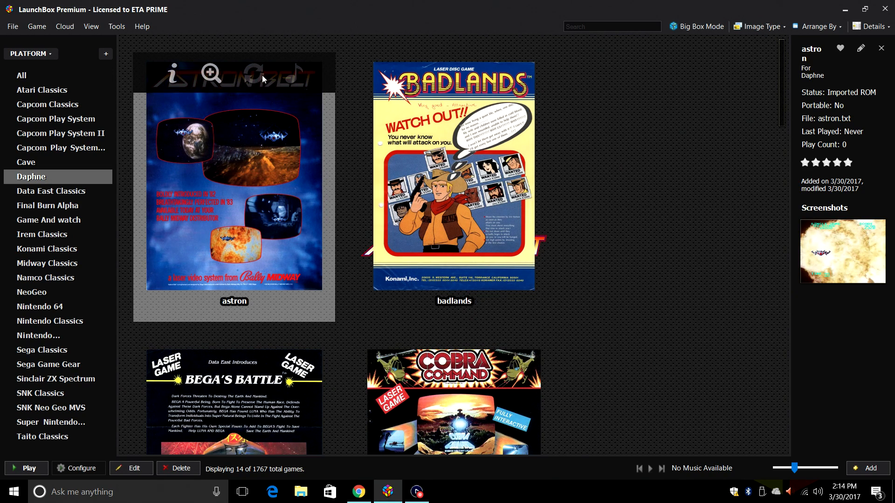
- Launch astron from the Daphne platform, insert two coins and start a single-player game
double_click(272, 159)
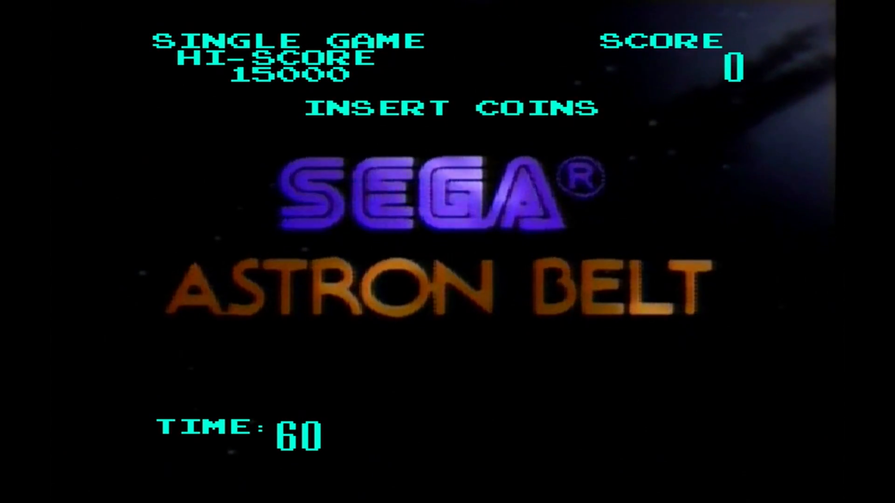
key(5)
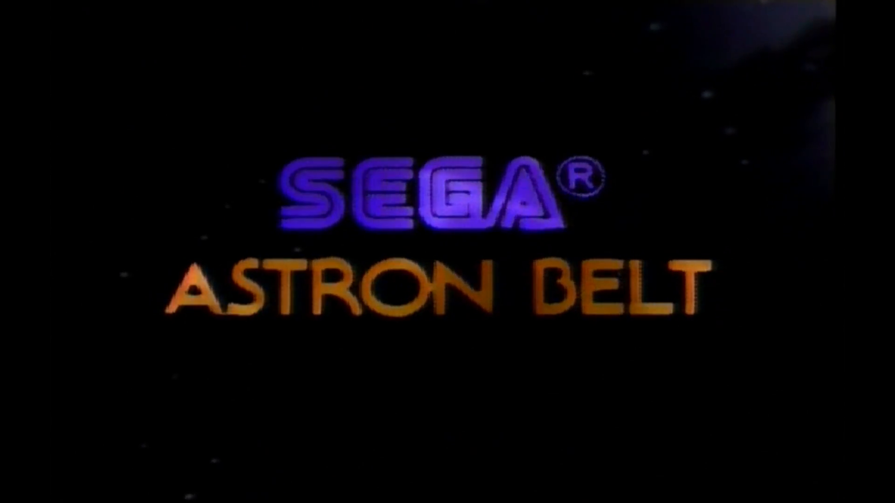
key(5)
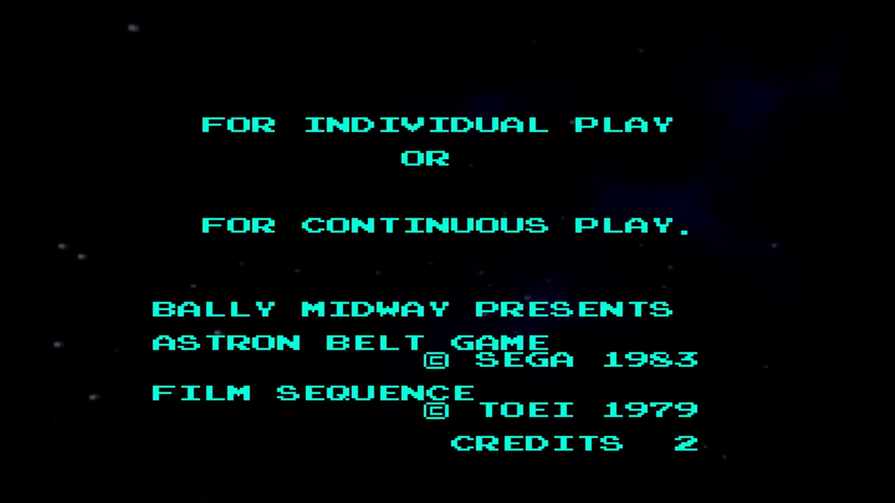
key(1)
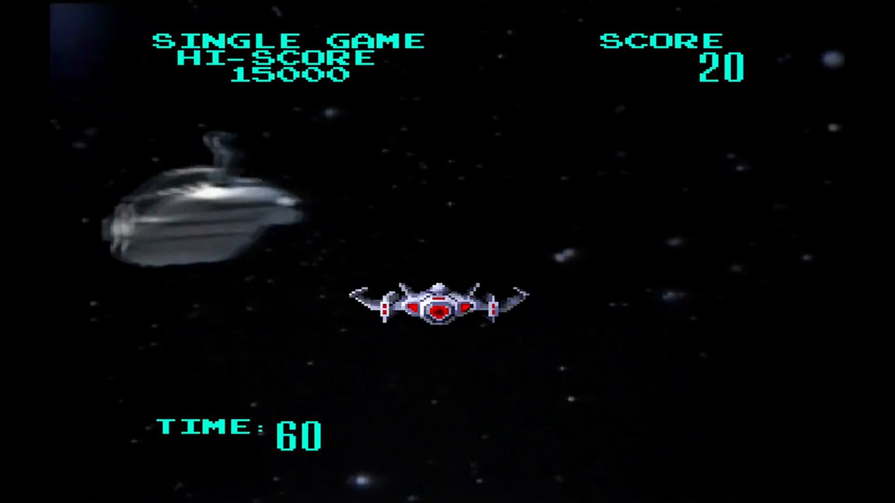
key(Down)
key(Up)
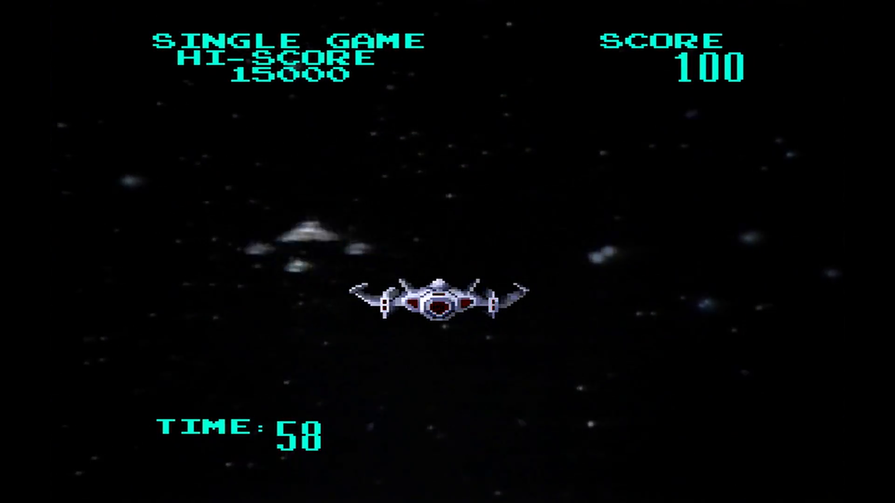
key(Down)
key(Up)
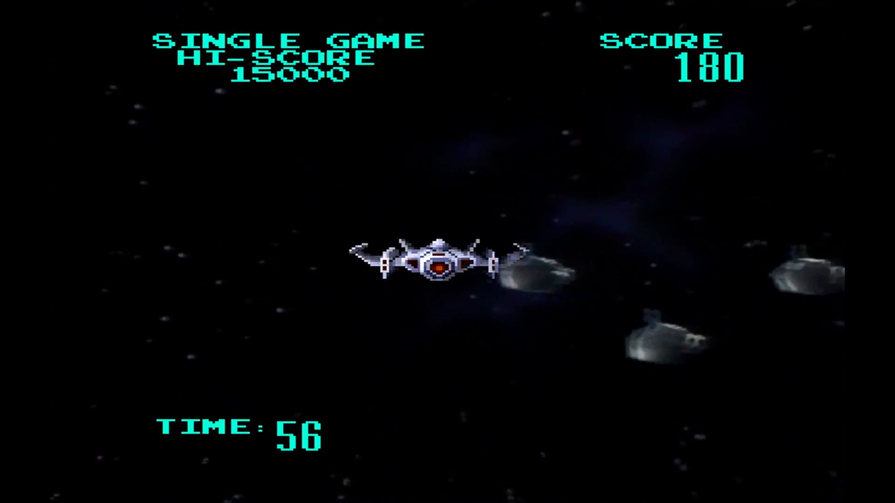
key(Down)
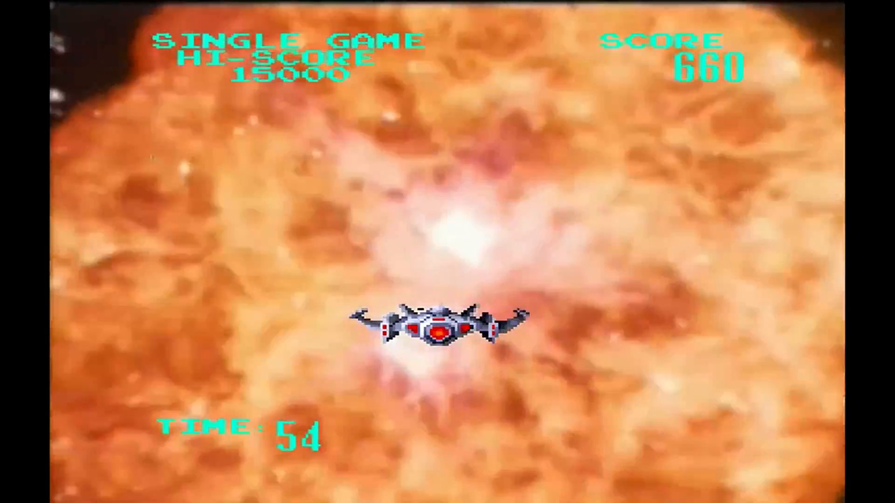
key(Up)
key(Left)
key(Left)
key(Right)
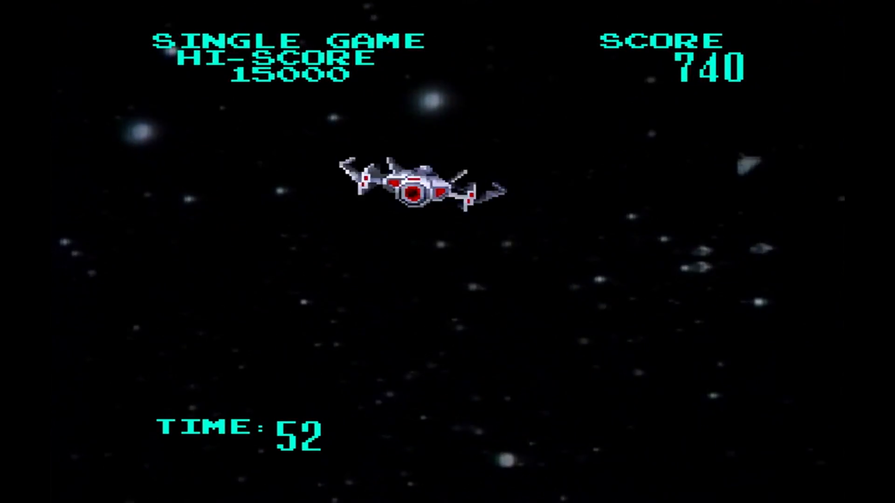
key(Down)
key(Left)
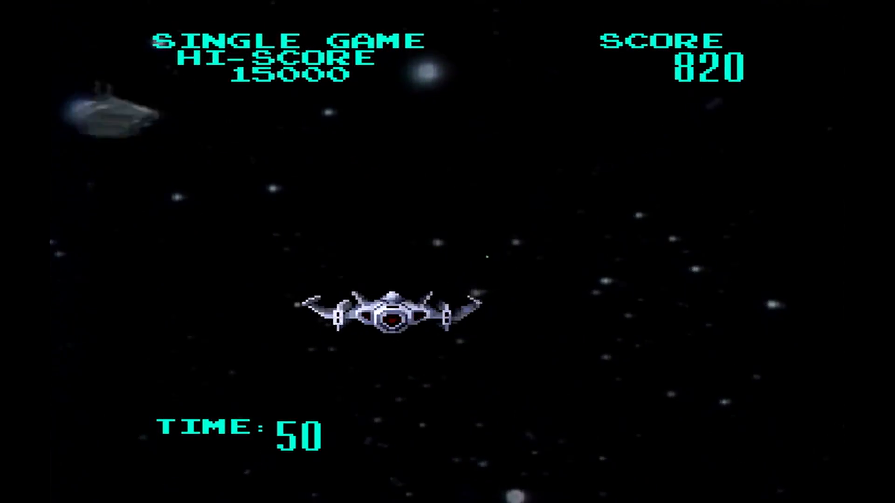
key(Left)
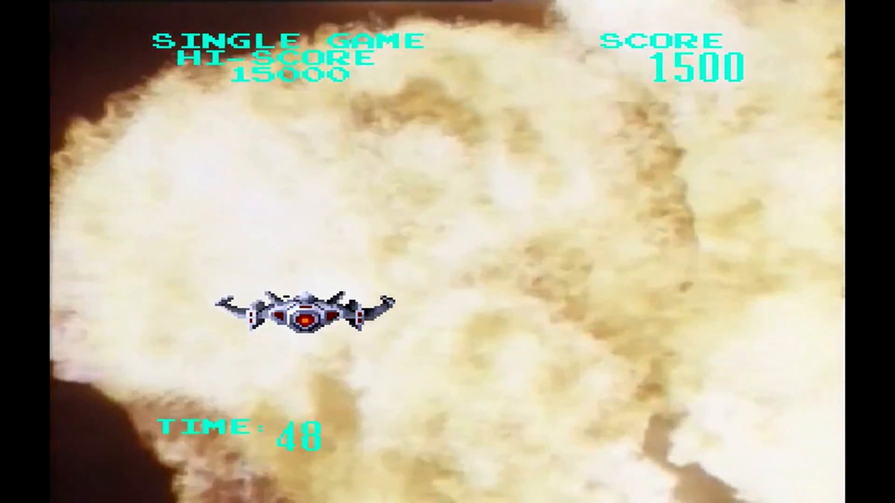
key(Right)
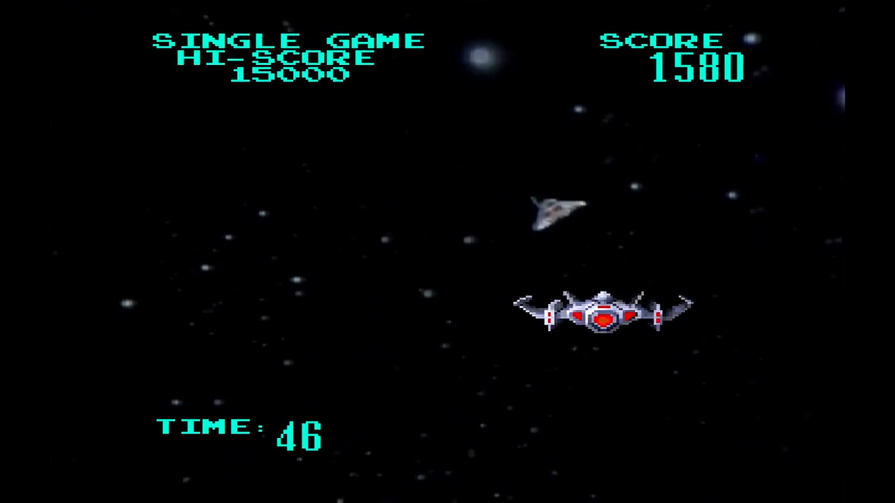
key(Left)
key(Left)
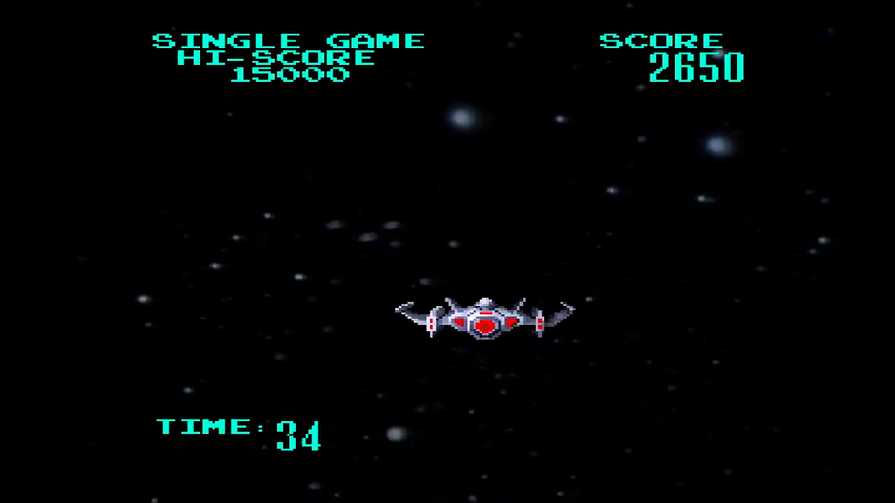
key(Left)
key(Left)
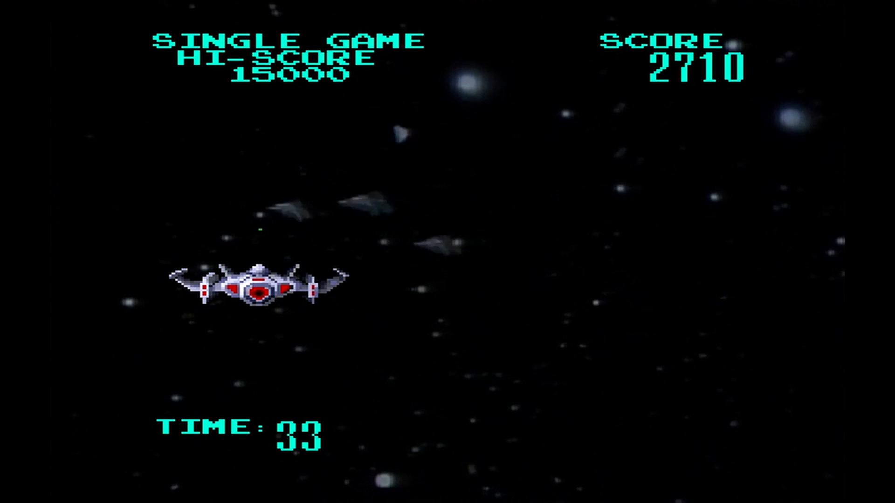
key(Right)
key(Right)
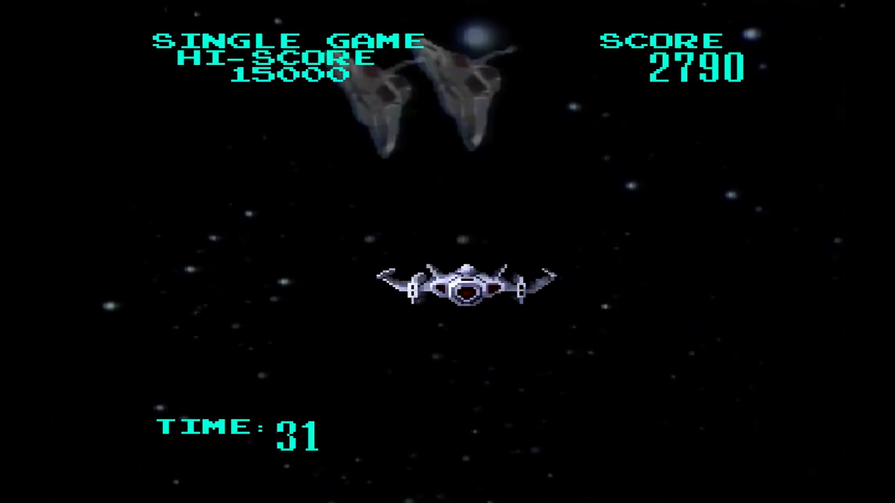
key(Left)
key(Right)
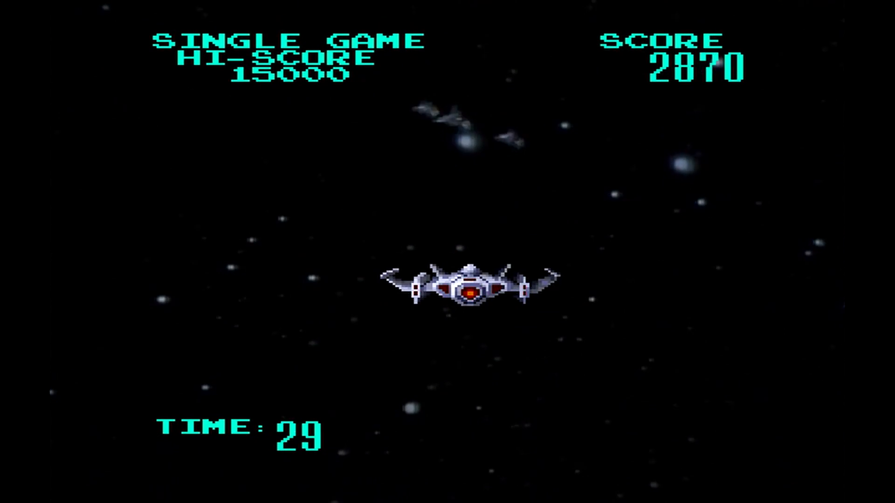
key(Down)
key(space)
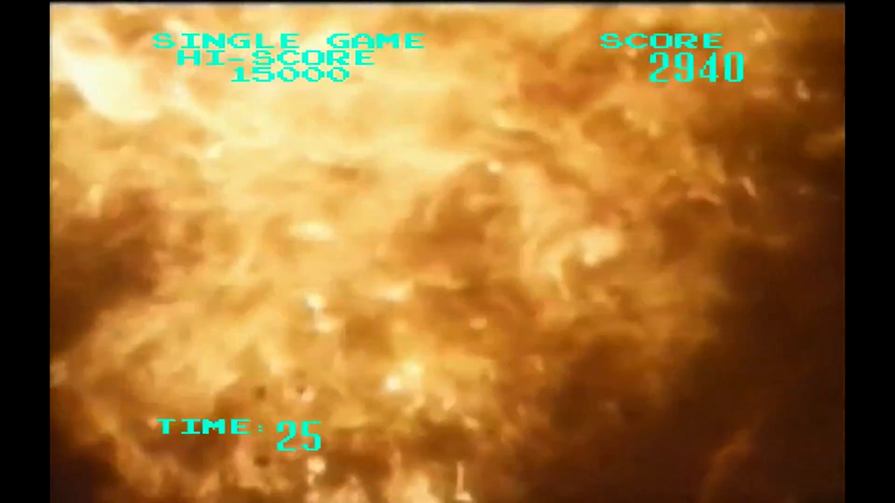
key(Left)
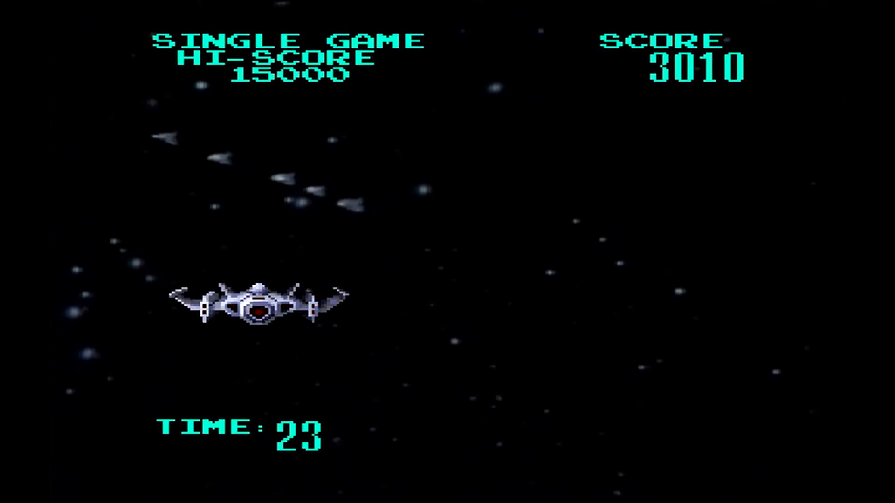
key(Right)
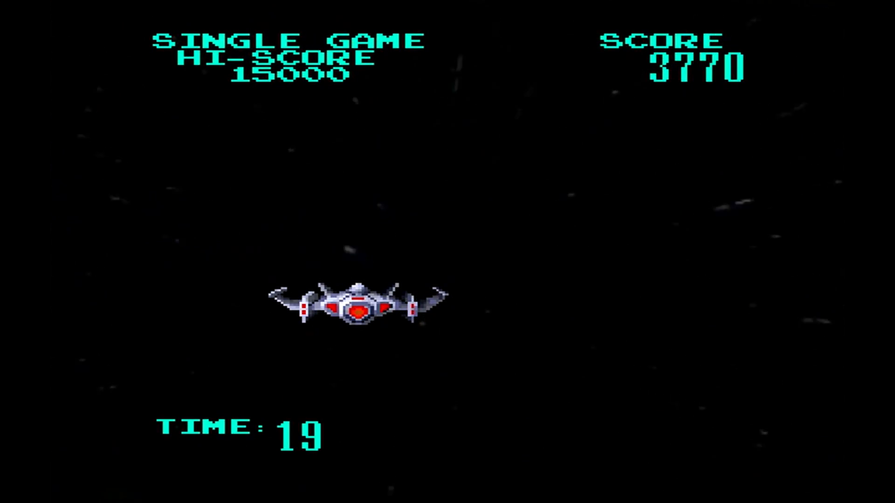
key(Right)
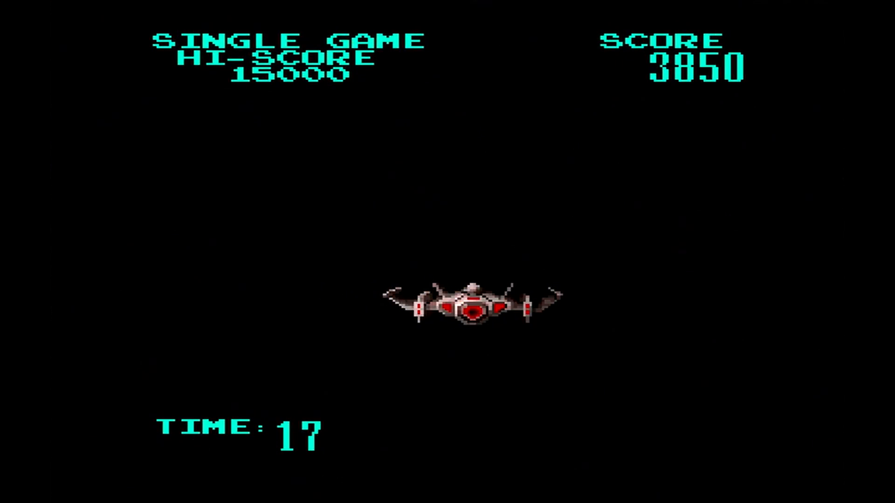
key(Down)
key(Left)
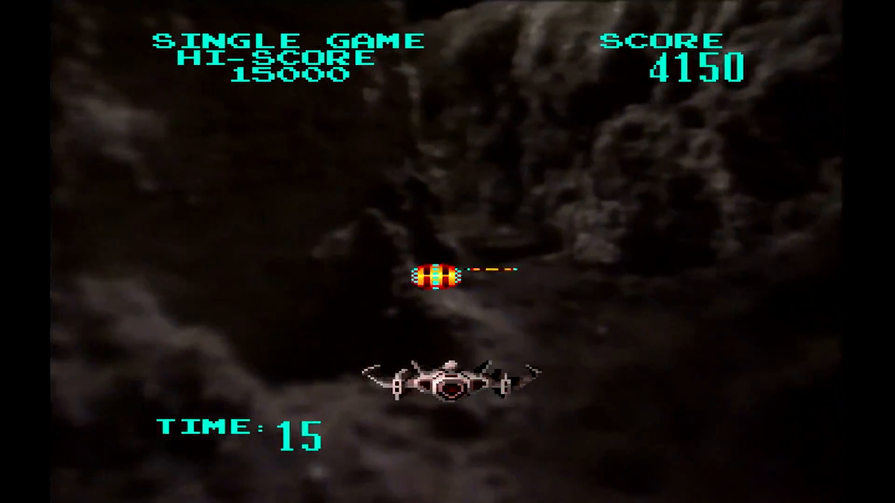
key(Up)
key(Down)
key(Left)
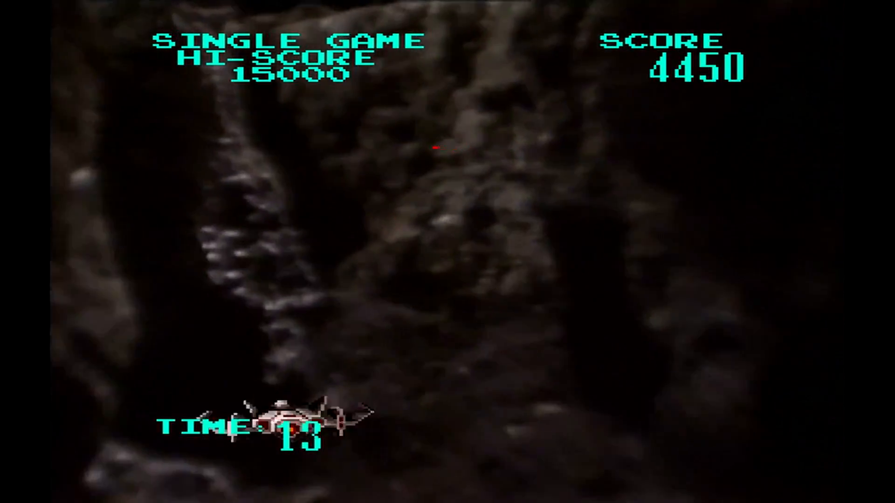
key(Right)
key(Up)
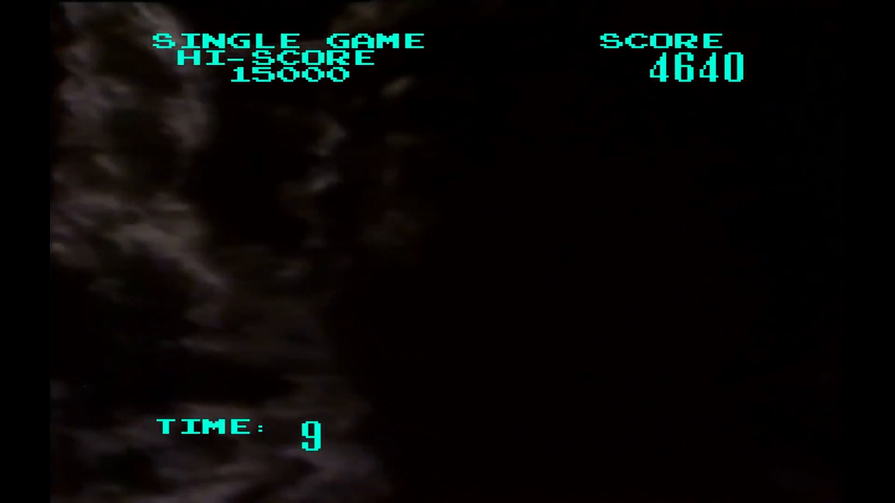
key(Right)
key(Left)
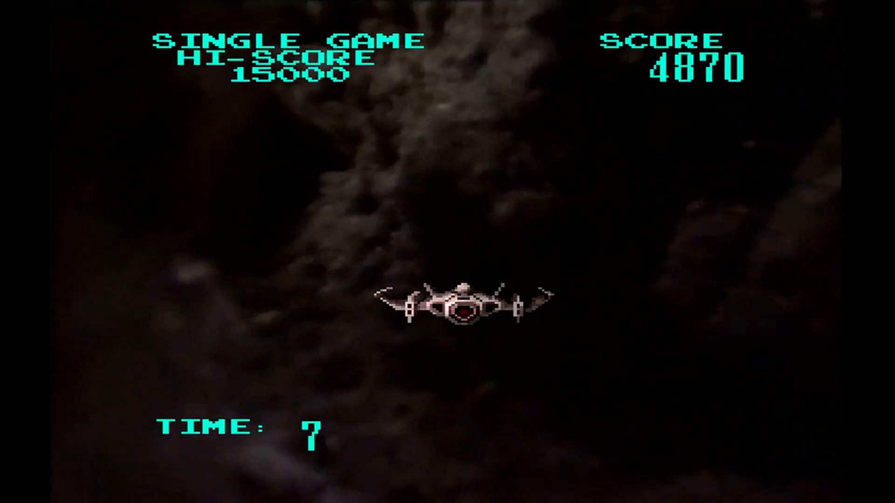
key(Left)
key(Right)
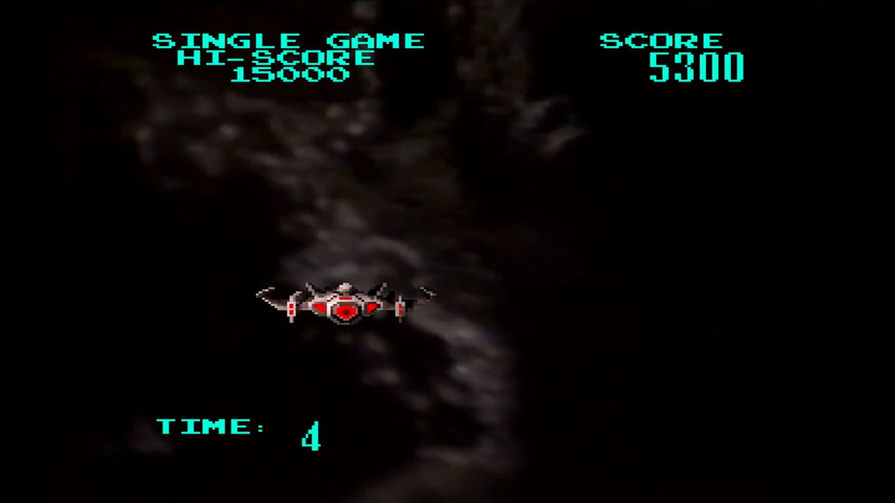
key(Down)
key(Right)
key(Left)
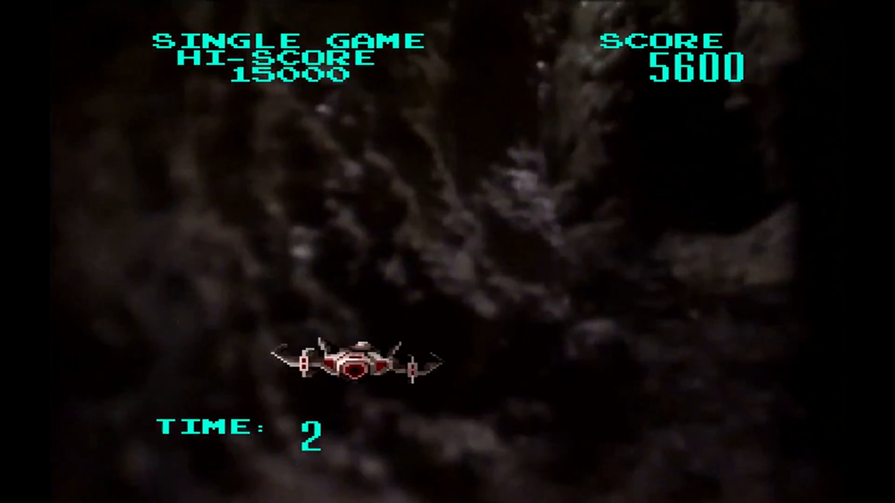
key(Right)
key(Left)
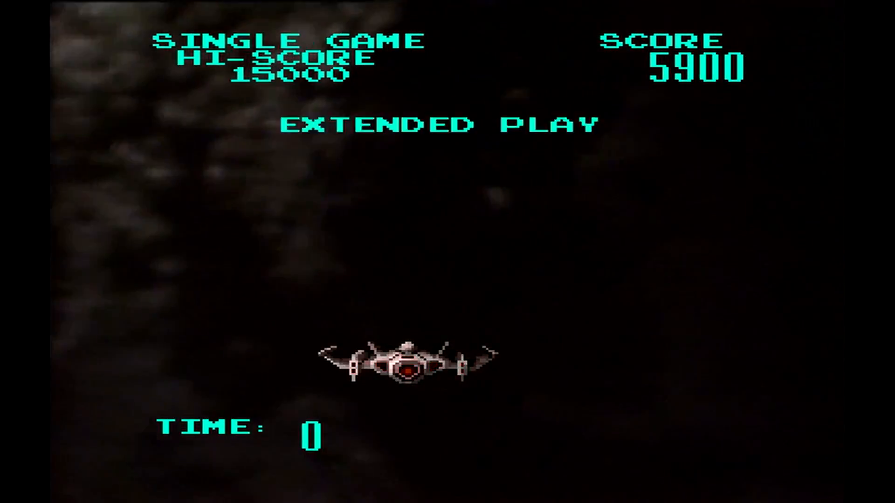